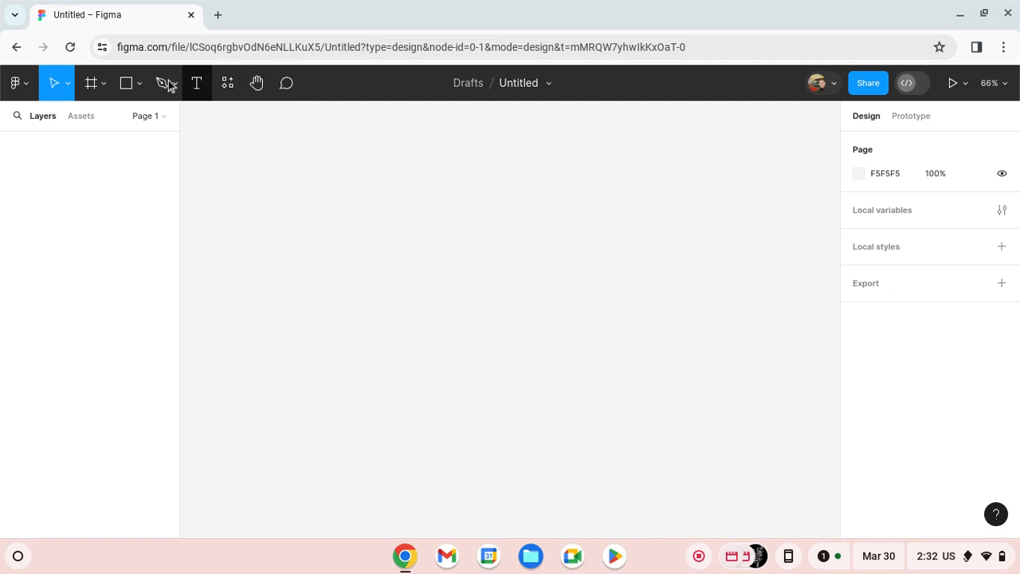
# - Add a portrait iPhone 14 & 15 Pro frame to the empty canvas
pyautogui.click(101, 83)
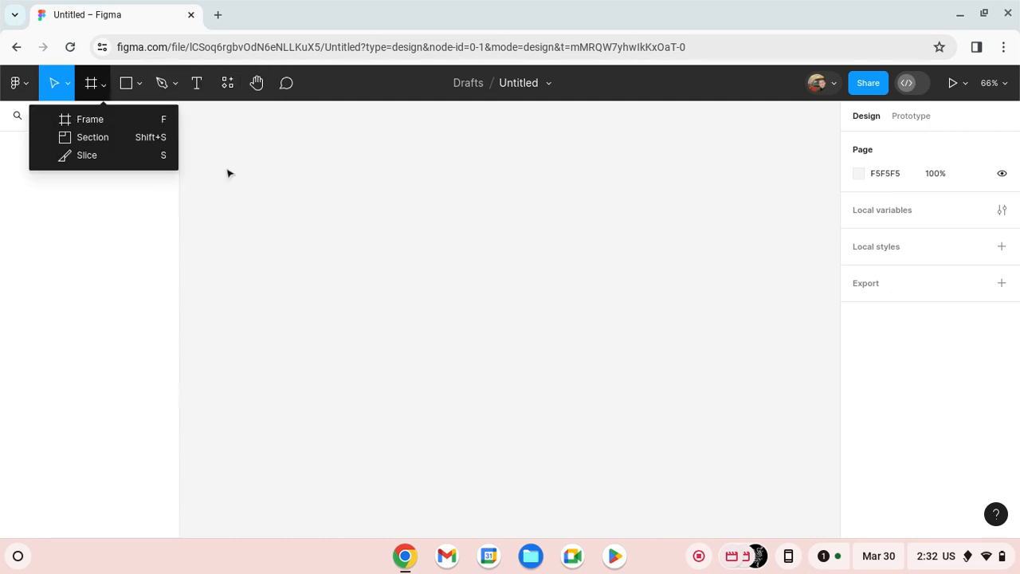
pyautogui.click(175, 124)
pyautogui.click(940, 221)
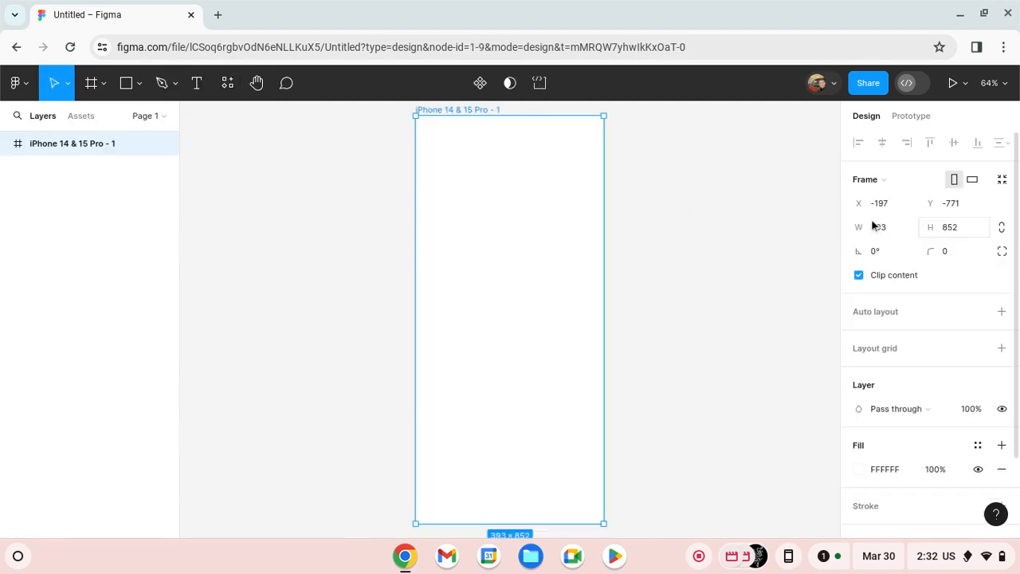
pyautogui.click(654, 252)
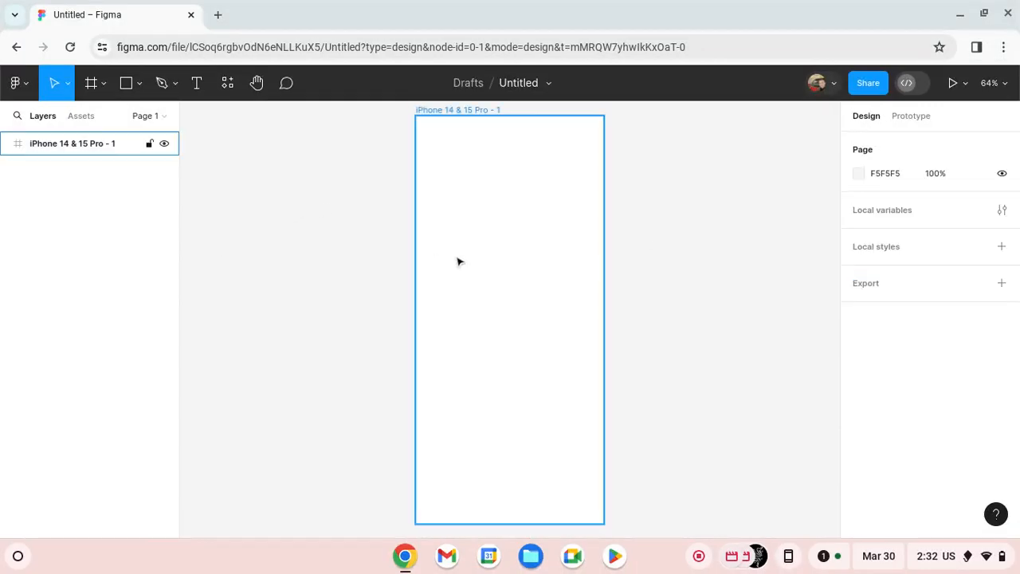
# - Change the iPhone frame's fill to the muted blue 61A0C4
pyautogui.click(501, 253)
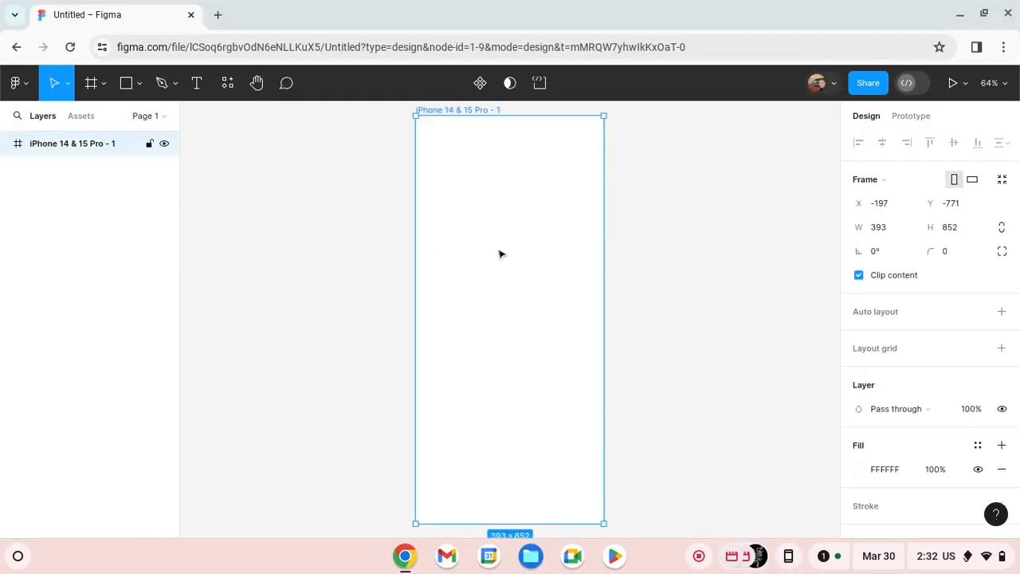
pyautogui.click(859, 470)
pyautogui.moveTo(770, 311); pyautogui.dragTo(918, 109)
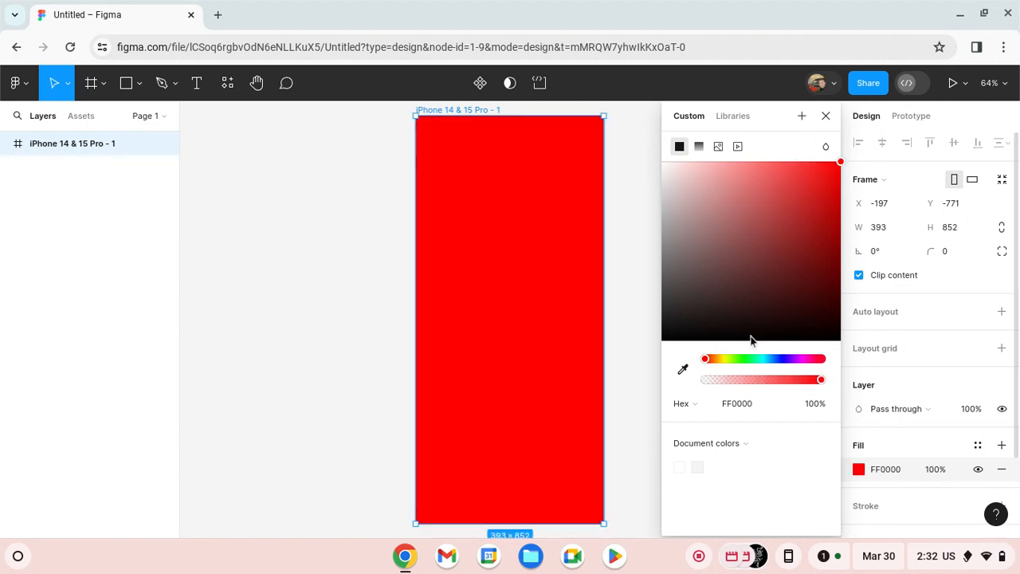
pyautogui.moveTo(705, 359); pyautogui.dragTo(731, 360)
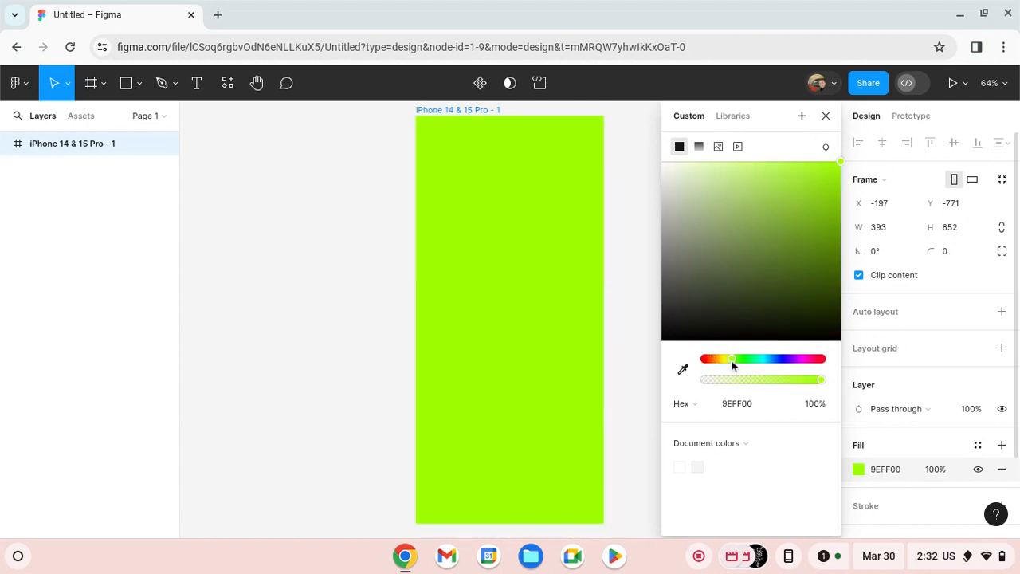
pyautogui.moveTo(808, 351); pyautogui.dragTo(786, 358)
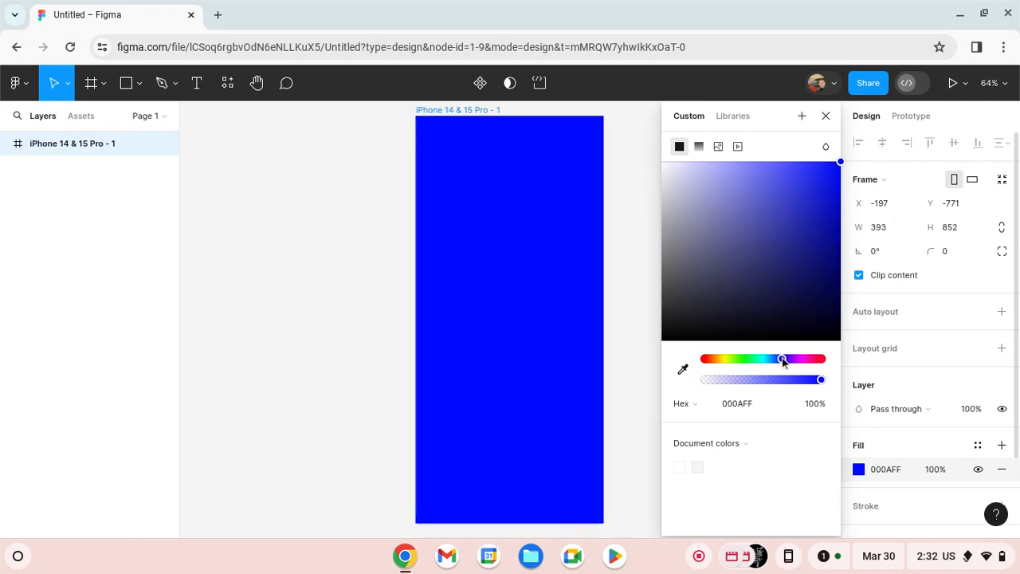
pyautogui.click(740, 192)
pyautogui.moveTo(739, 188); pyautogui.dragTo(752, 203)
pyautogui.moveTo(787, 359); pyautogui.dragTo(772, 360)
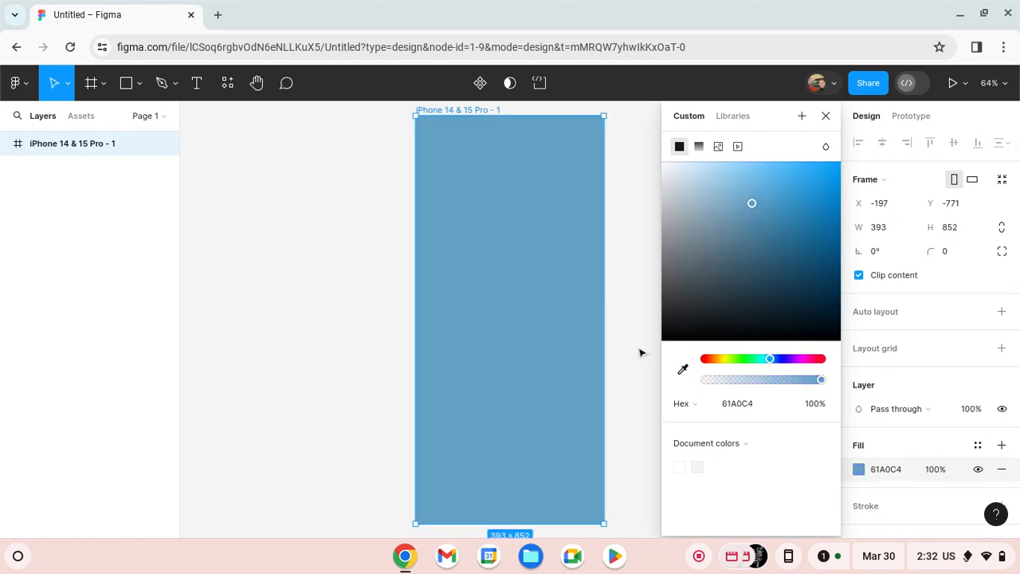
pyautogui.click(643, 354)
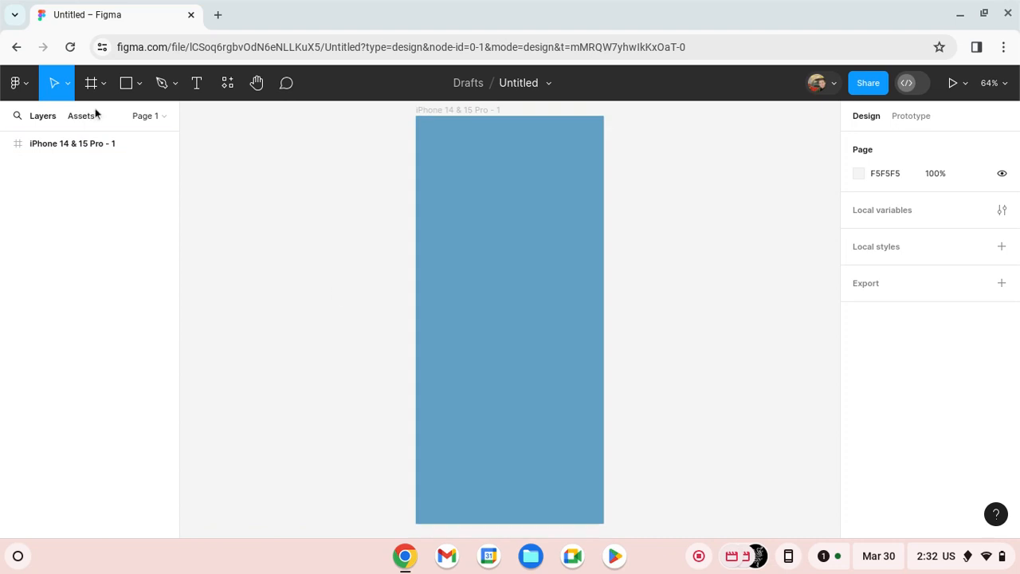
# - Draw a 393 × 50 header rectangle spanning the full width of the iPhone frame's top edge
pyautogui.click(139, 83)
pyautogui.press('r')
pyautogui.moveTo(265, 173)
pyautogui.mouseDown()
pyautogui.moveTo(354, 203)
pyautogui.moveTo(476, 152)
pyautogui.moveTo(524, 145)
pyautogui.moveTo(394, 130)
pyautogui.moveTo(415, 143)
pyautogui.mouseUp()
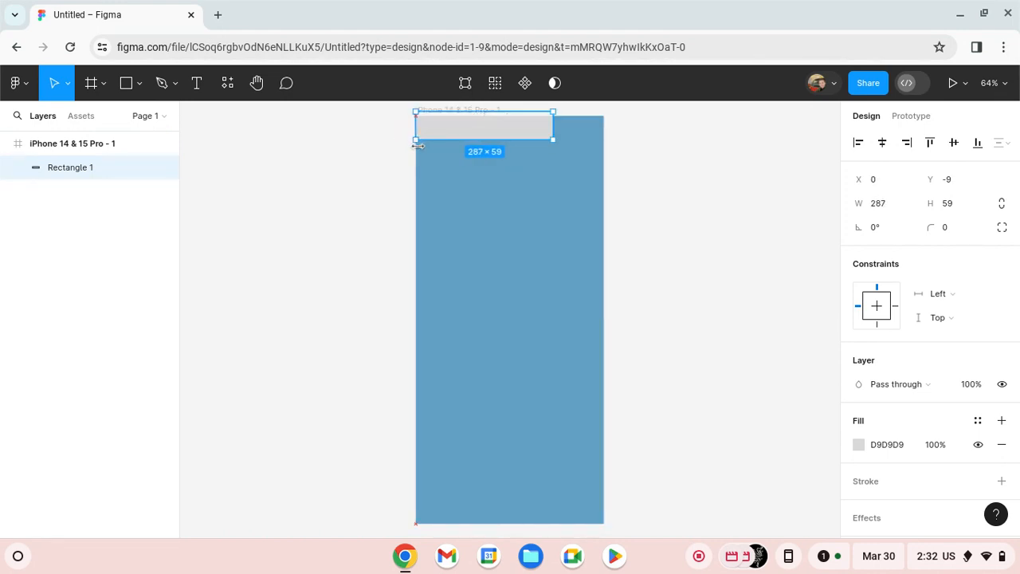
pyautogui.moveTo(557, 128); pyautogui.dragTo(605, 140)
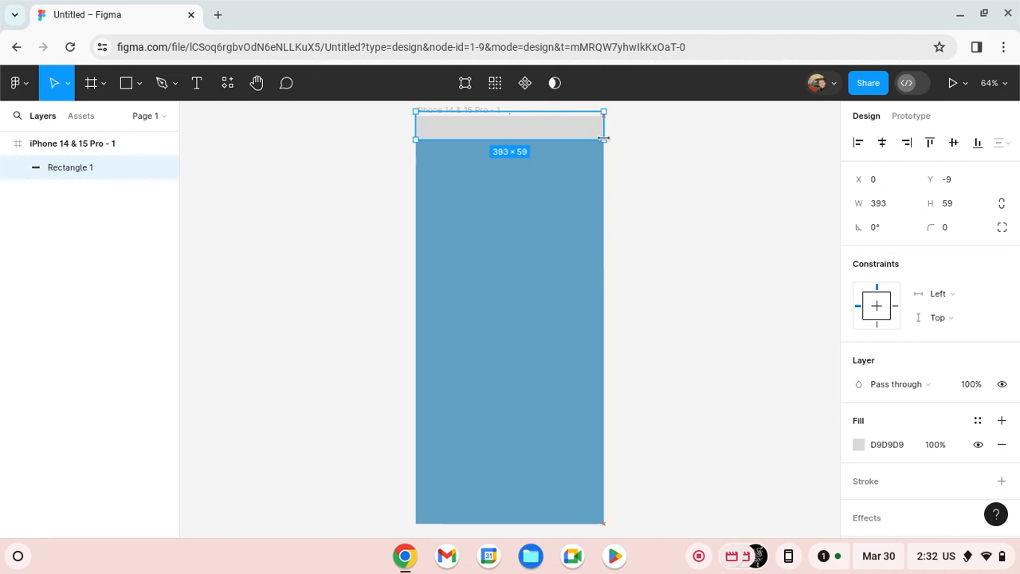
pyautogui.moveTo(562, 108)
pyautogui.mouseDown()
pyautogui.moveTo(555, 126)
pyautogui.moveTo(556, 117)
pyautogui.mouseUp()
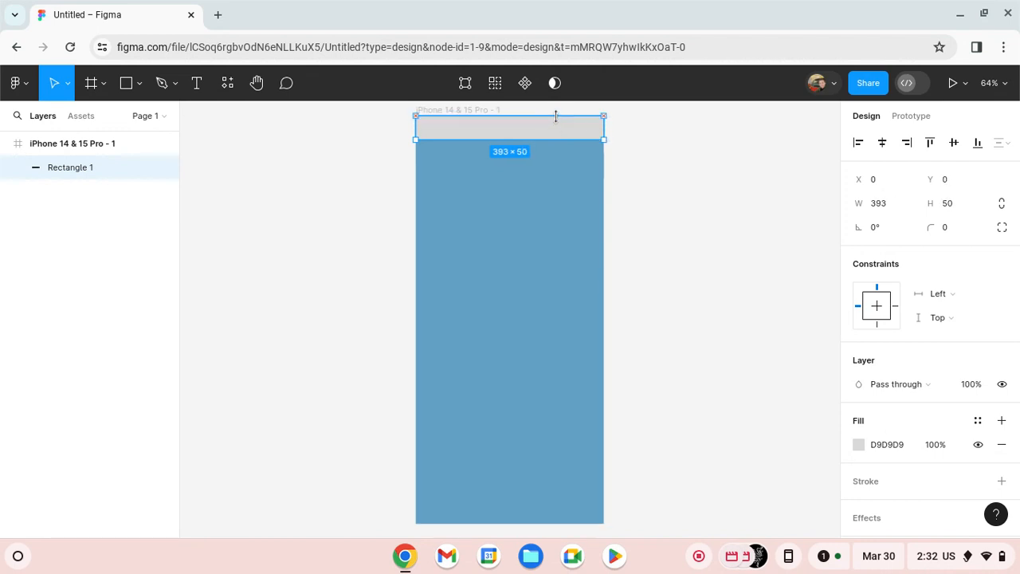
pyautogui.click(753, 232)
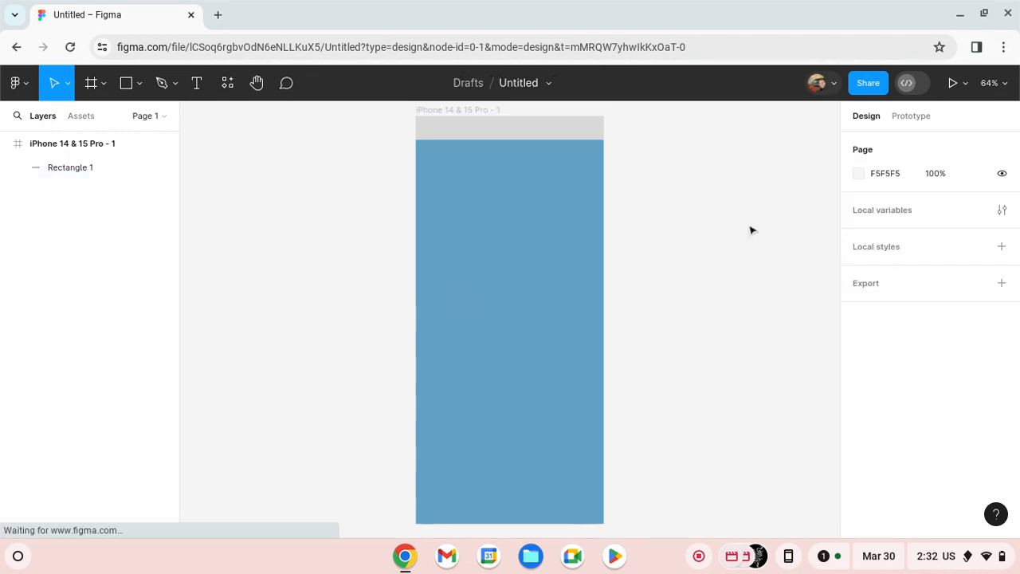
# - Duplicate the header bar and place the copy flush with the frame's bottom edge as a footer
pyautogui.click(460, 133)
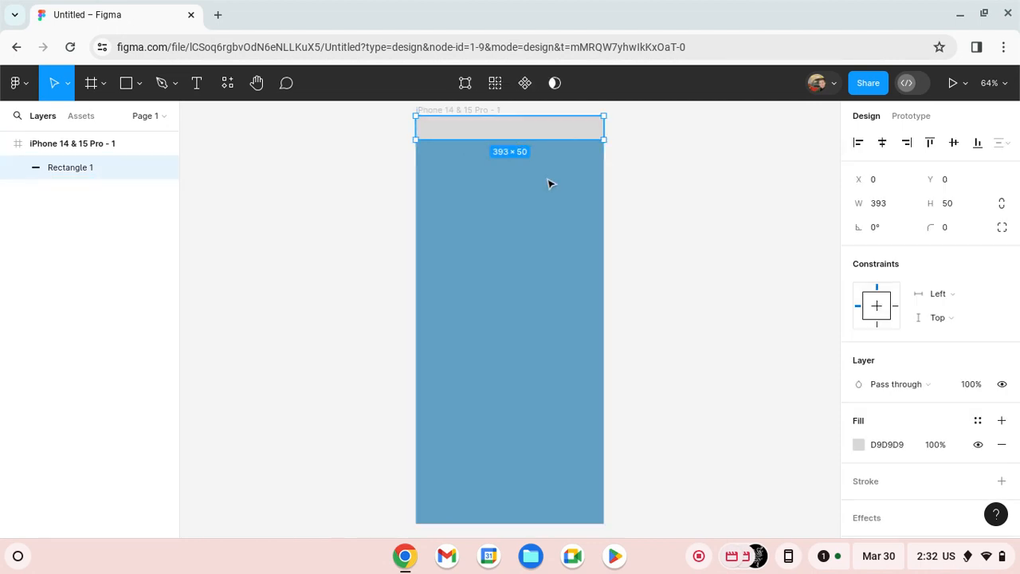
pyautogui.hotkey('ctrl', 'd')
pyautogui.moveTo(494, 140); pyautogui.dragTo(495, 413)
pyautogui.click(682, 405)
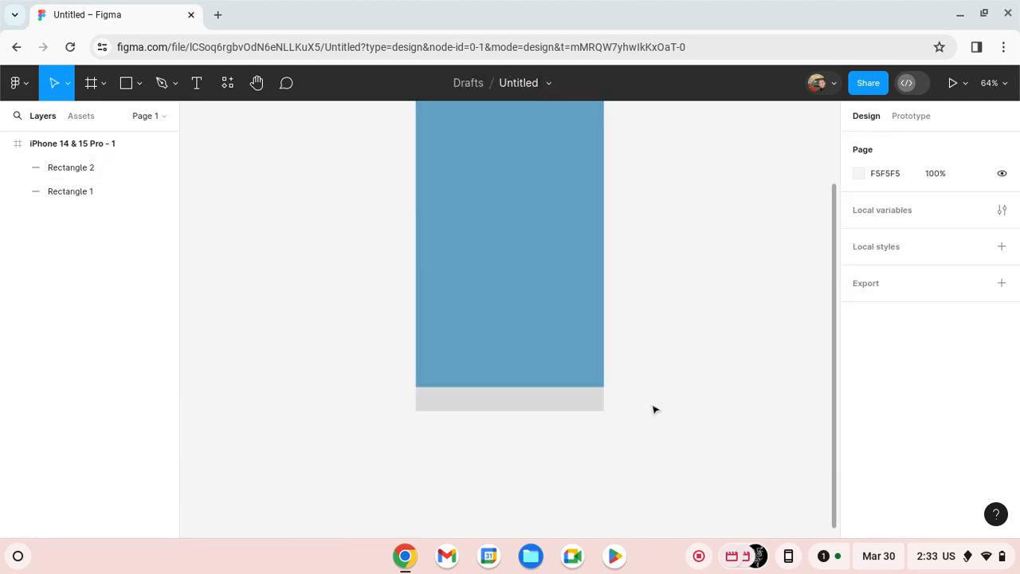
pyautogui.scroll(5, 654, 410)
pyautogui.scroll(-2, 633, 398)
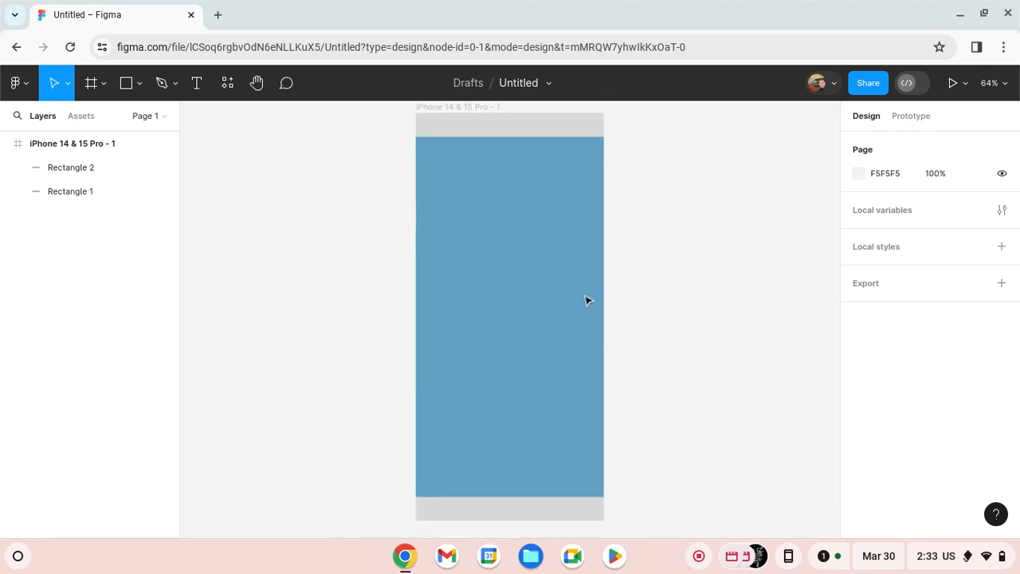
# - Set the header bar's scroll position in the prototype settings to Fixed (stay in place)
pyautogui.click(518, 120)
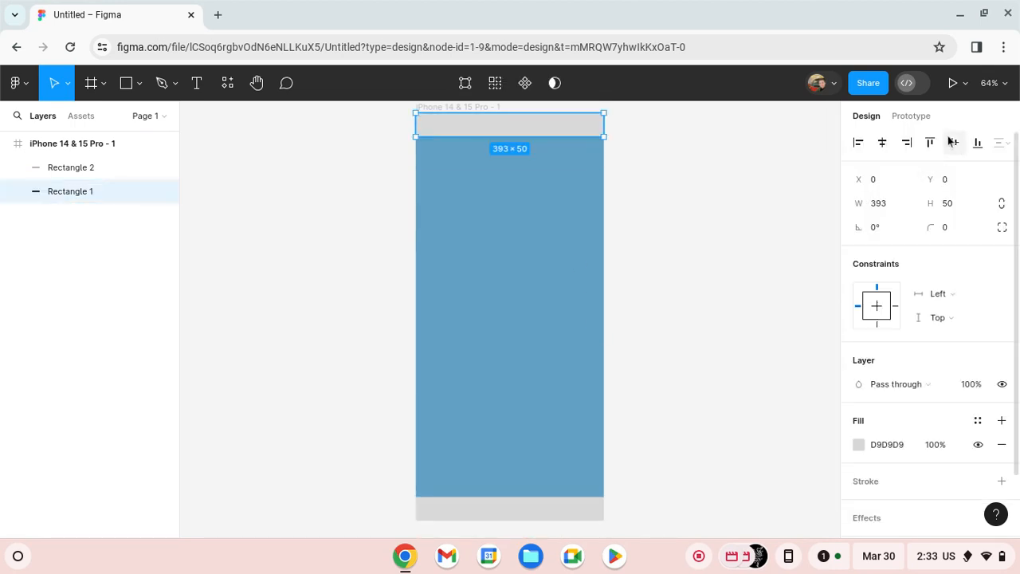
pyautogui.click(909, 116)
pyautogui.click(983, 214)
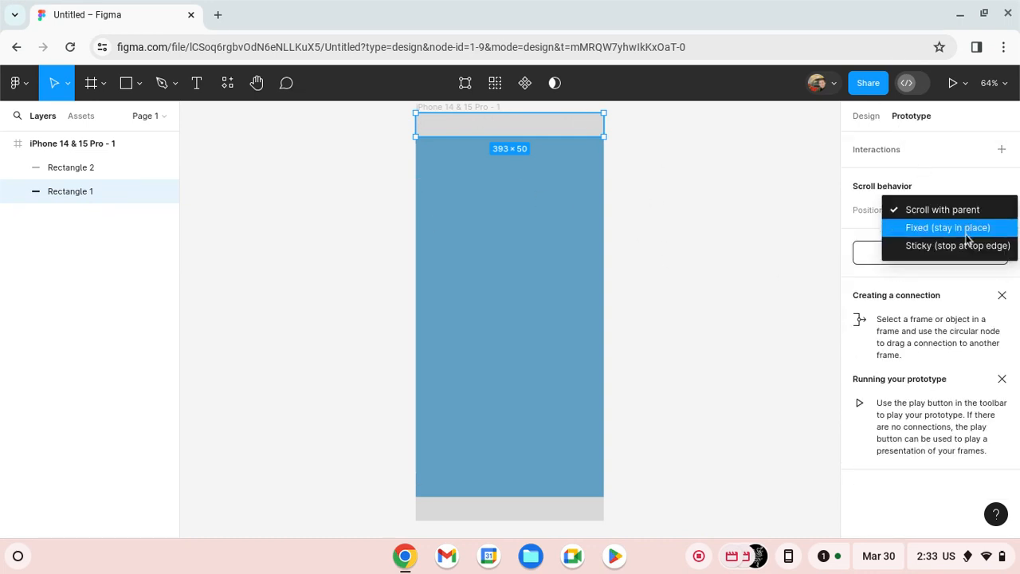
pyautogui.click(967, 231)
pyautogui.click(614, 214)
# - Set the footer bar's scroll position in the prototype settings to Fixed (stay in place)
pyautogui.scroll(-2, 556, 290)
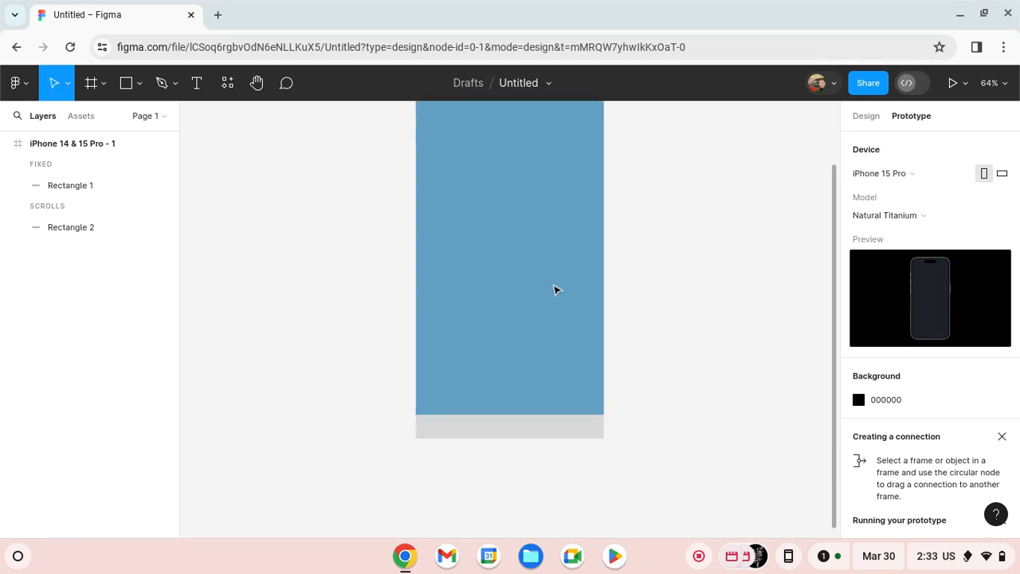
pyautogui.click(580, 429)
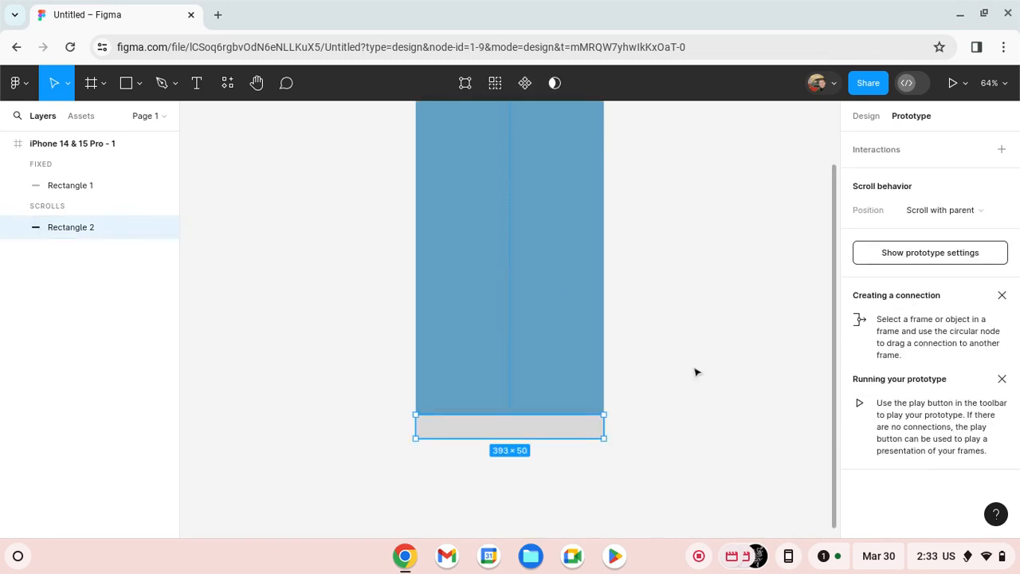
pyautogui.click(859, 115)
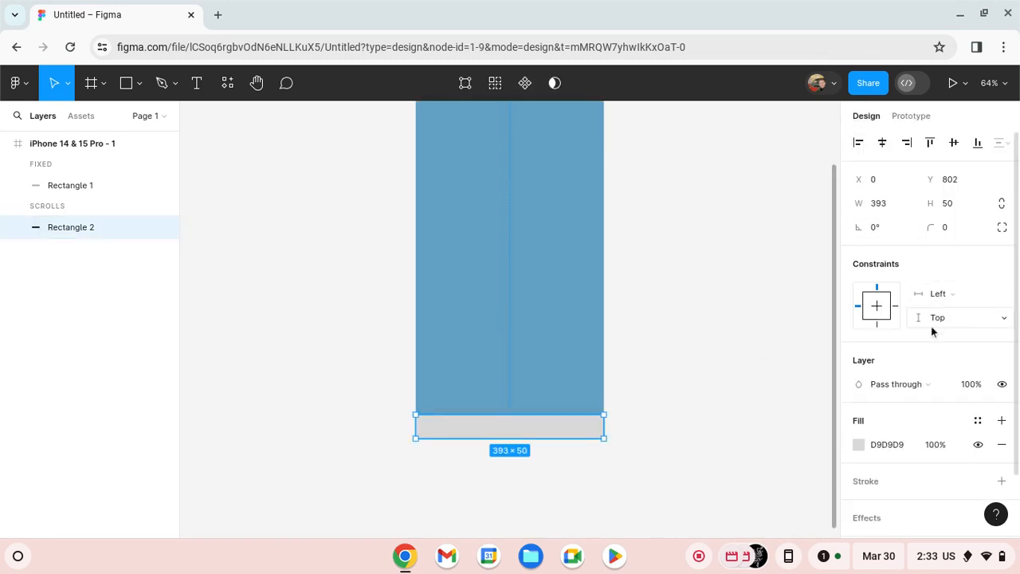
pyautogui.click(923, 118)
pyautogui.click(939, 212)
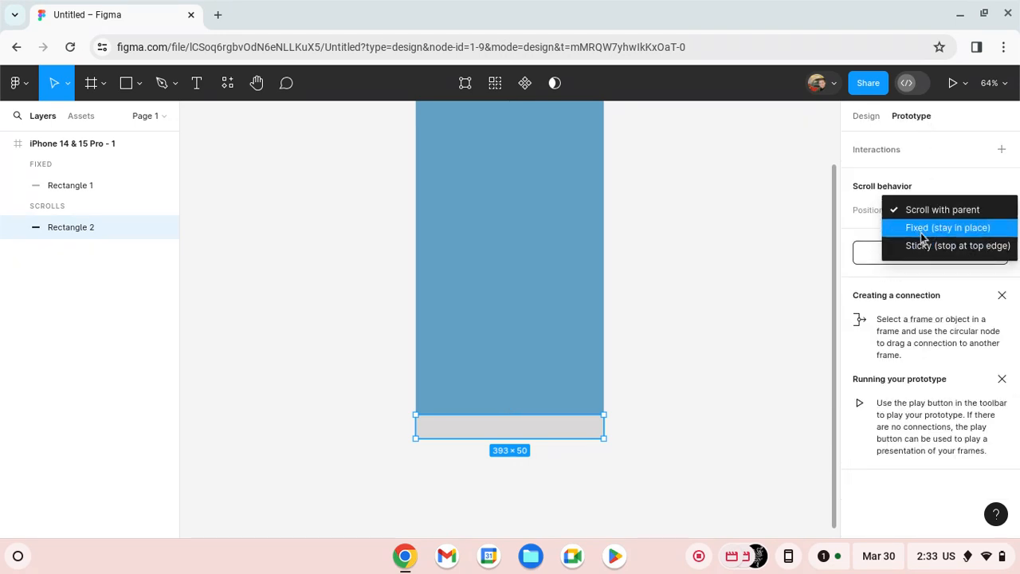
pyautogui.click(919, 229)
pyautogui.click(722, 297)
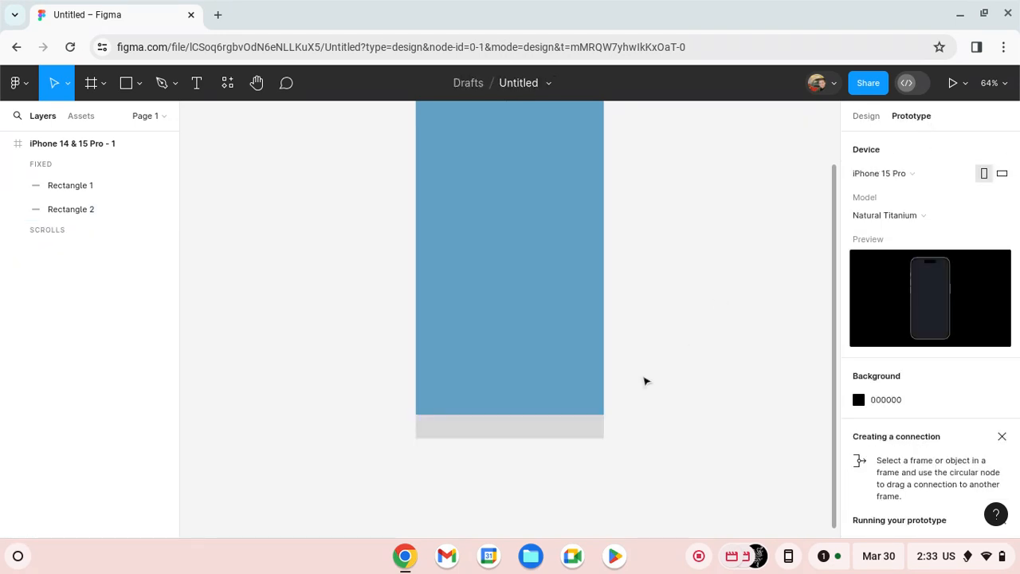
# - Draw a rectangle about 337 × 170 and centre it horizontally in the frame below the header bar
pyautogui.scroll(5, 647, 378)
pyautogui.scroll(-2, 650, 378)
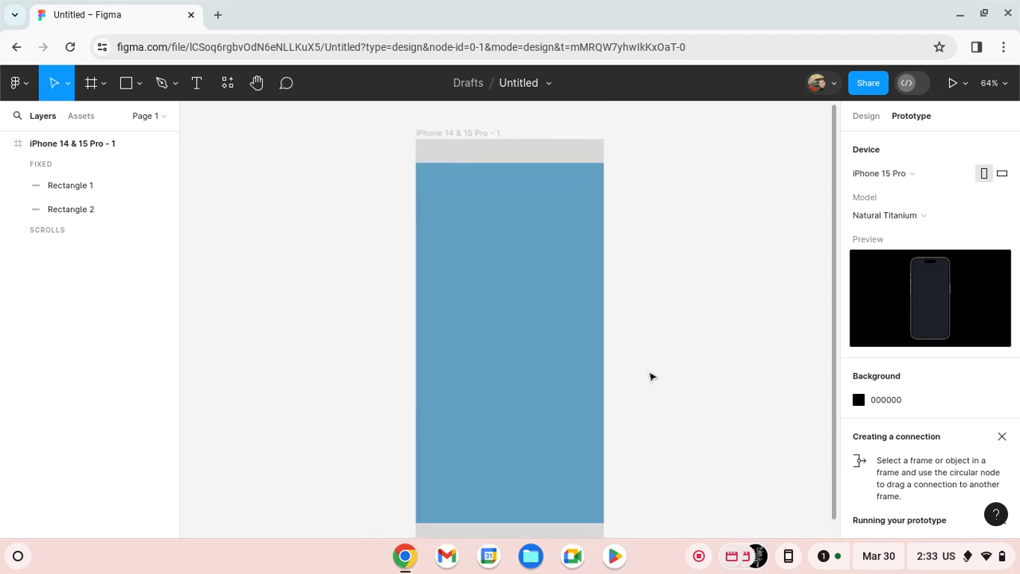
pyautogui.click(139, 83)
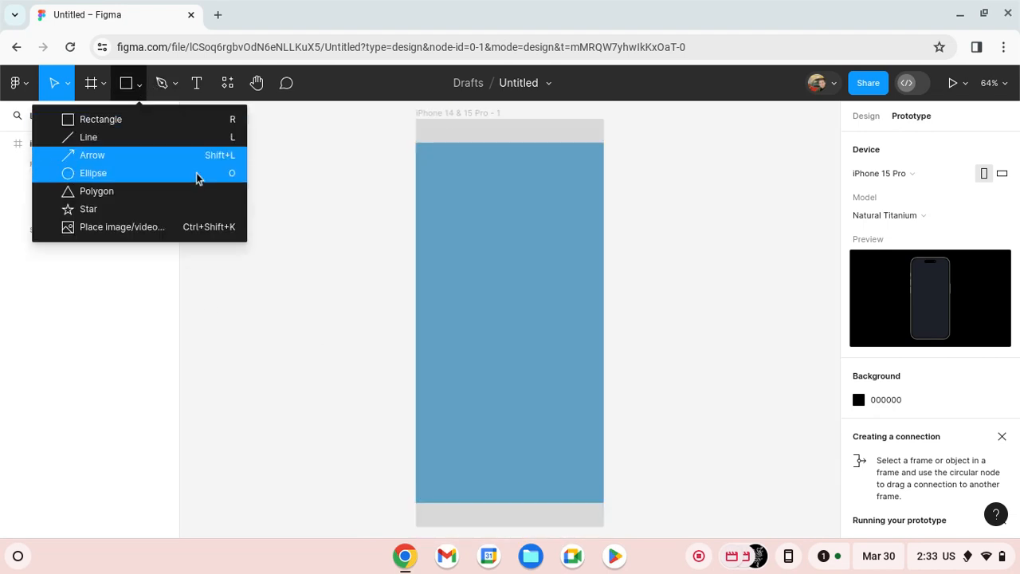
pyautogui.click(215, 119)
pyautogui.moveTo(221, 156)
pyautogui.mouseDown()
pyautogui.moveTo(310, 230)
pyautogui.moveTo(377, 224)
pyautogui.moveTo(383, 237)
pyautogui.mouseUp()
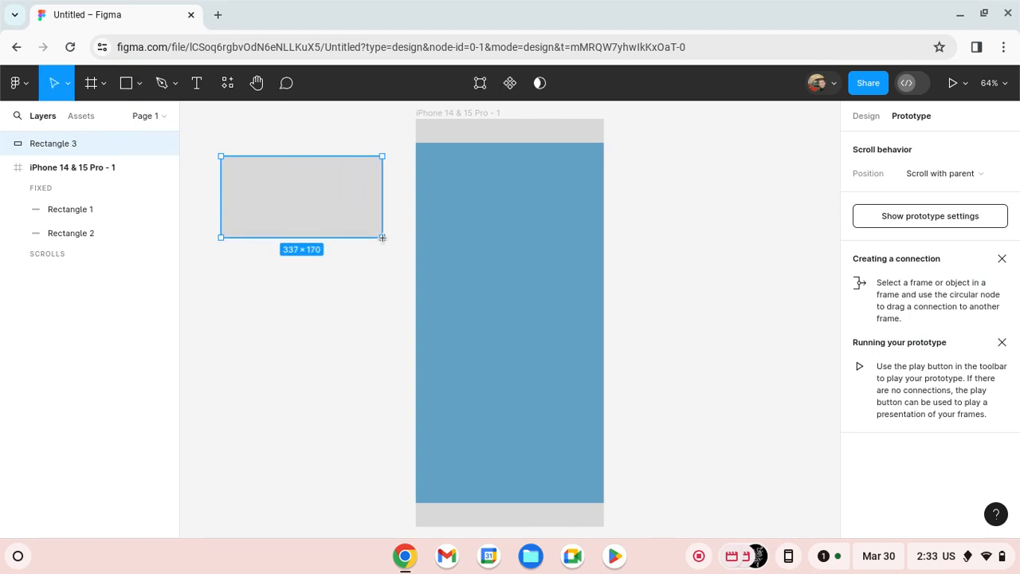
pyautogui.moveTo(303, 209); pyautogui.dragTo(510, 220)
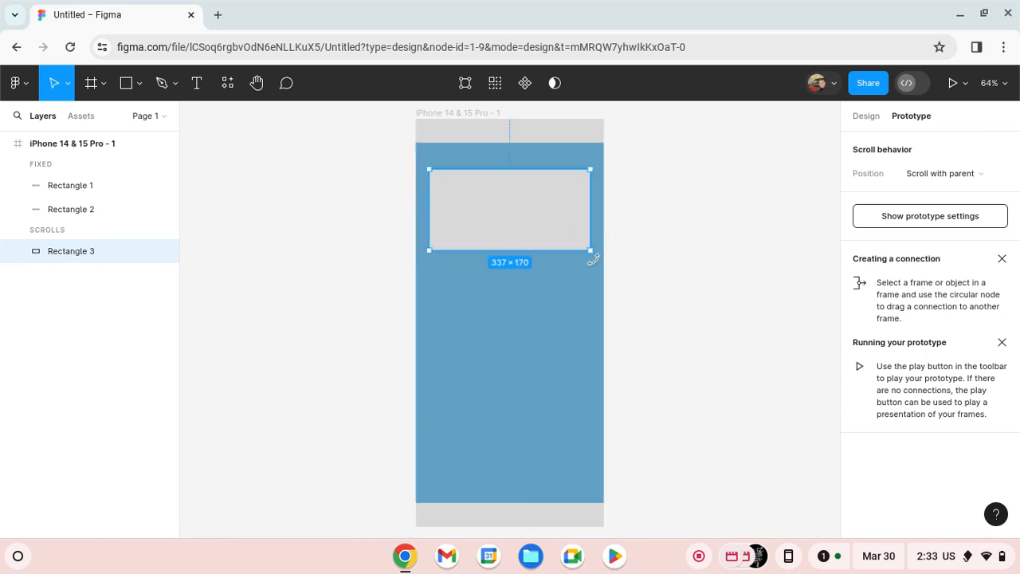
# - Try rotating the content rectangle to an upright orientation and back to landscape, repositioning it below the header
pyautogui.moveTo(594, 259); pyautogui.dragTo(414, 387)
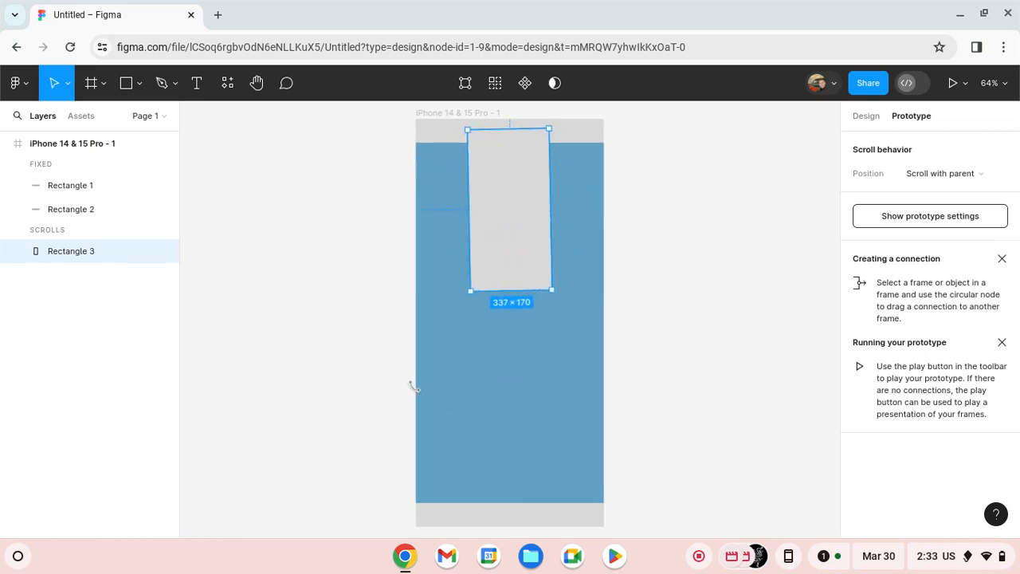
pyautogui.moveTo(519, 258); pyautogui.dragTo(524, 287)
pyautogui.scroll(2, 524, 287)
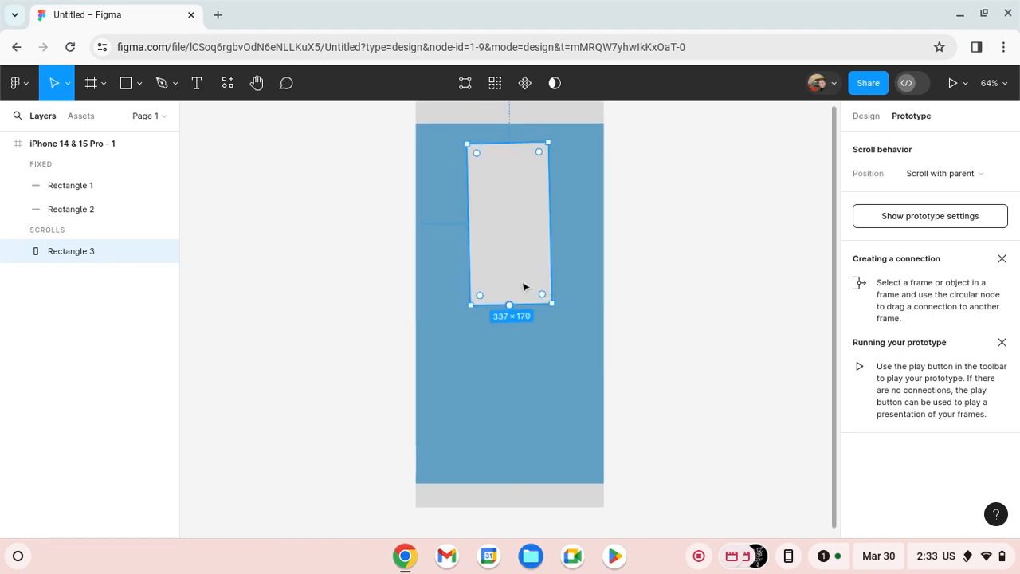
pyautogui.scroll(-1, 522, 287)
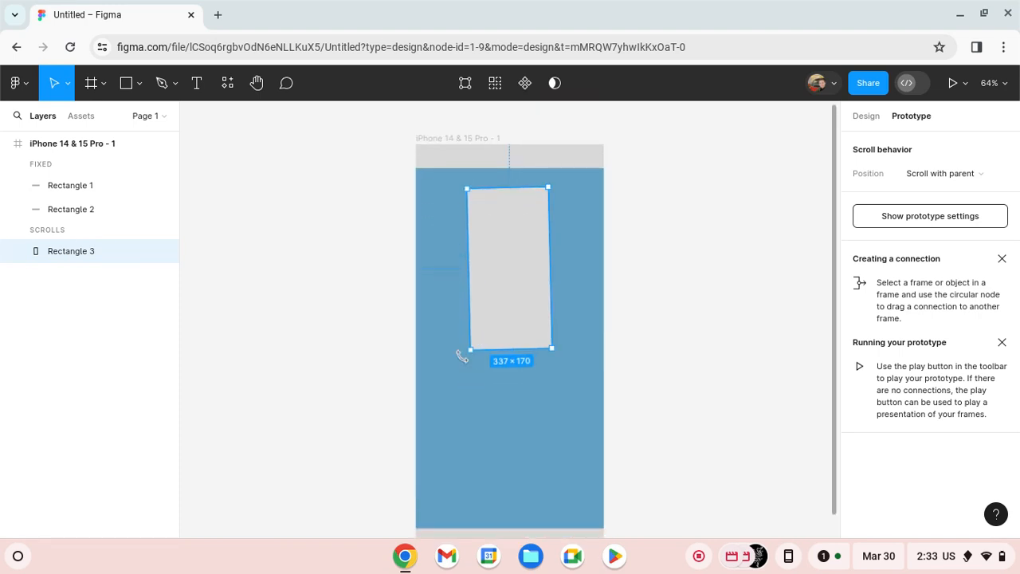
pyautogui.moveTo(469, 364); pyautogui.dragTo(606, 325)
pyautogui.moveTo(511, 280)
pyautogui.mouseDown()
pyautogui.moveTo(524, 273)
pyautogui.moveTo(514, 271)
pyautogui.mouseUp()
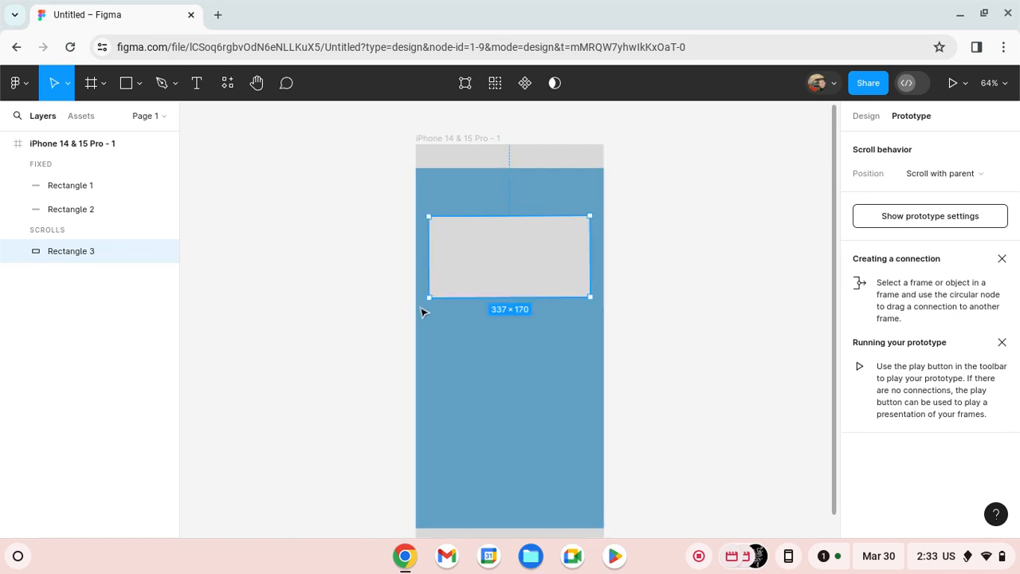
# - Try to straighten the slightly tilted content rectangle, and delete it from the frame
pyautogui.moveTo(433, 308); pyautogui.dragTo(431, 308)
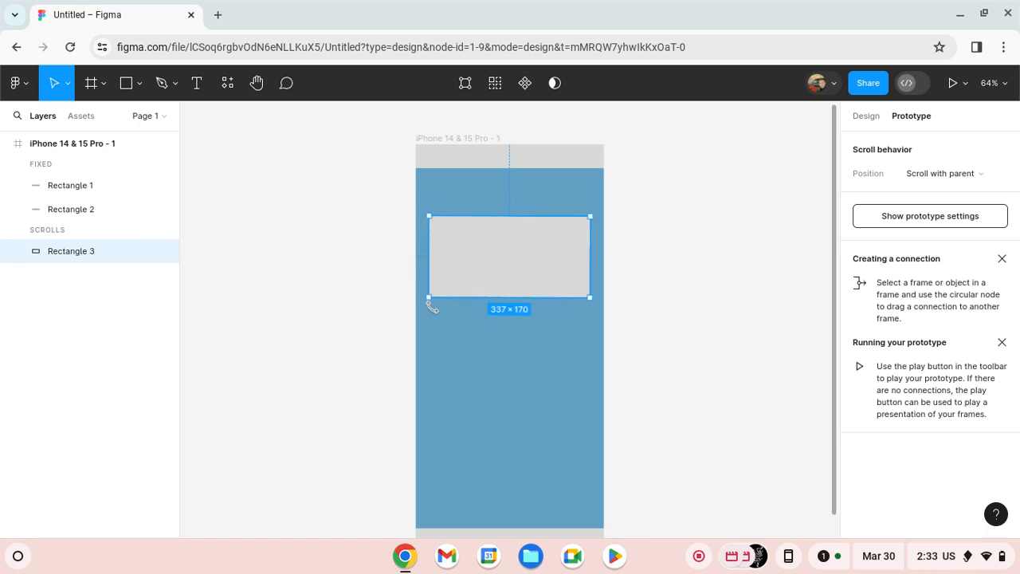
pyautogui.click(674, 255)
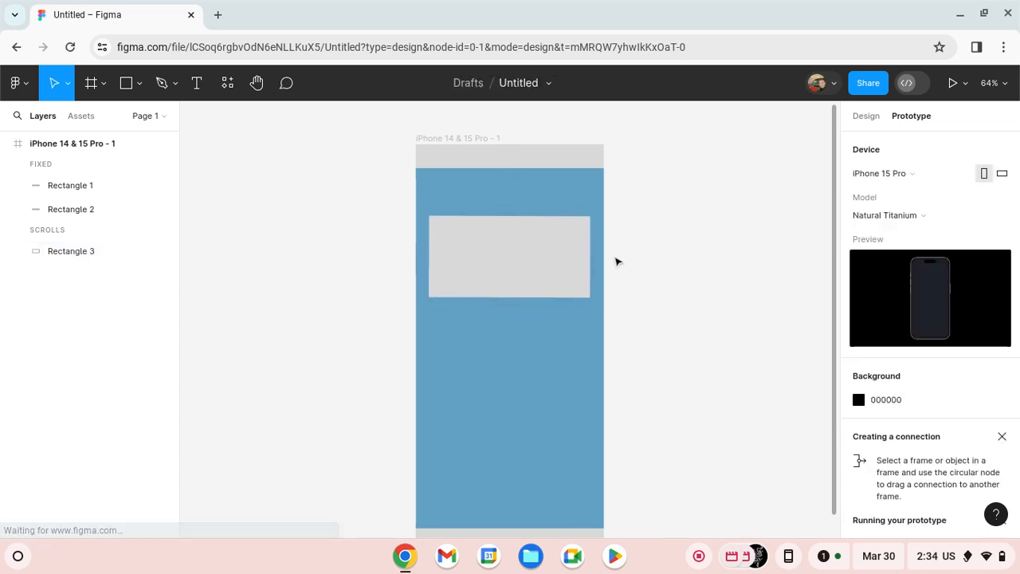
pyautogui.click(518, 276)
pyautogui.press('Delete')
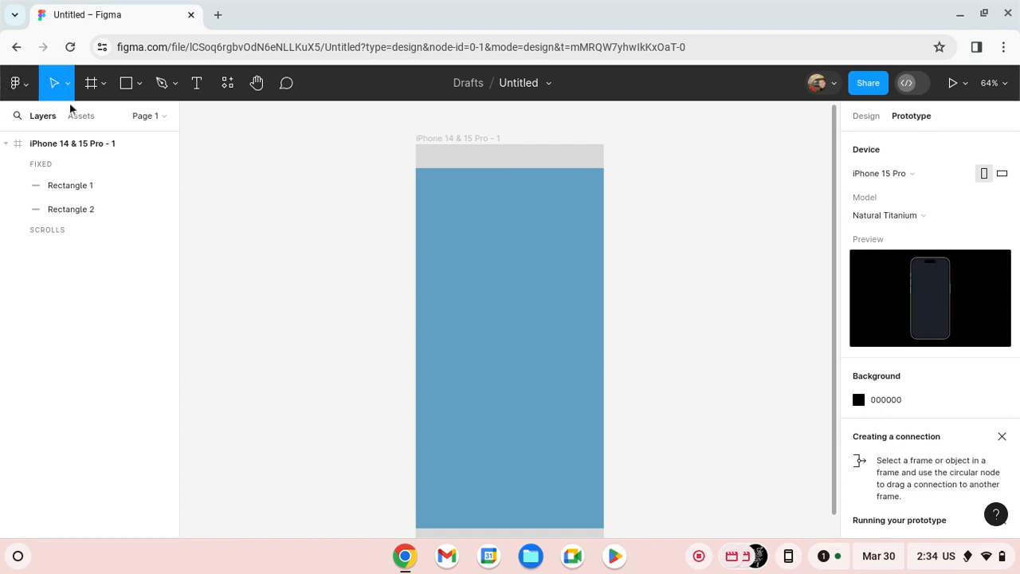
# - Draw a content rectangle about 326 × 144 and centre it horizontally in the frame below the header bar
pyautogui.click(128, 83)
pyautogui.moveTo(223, 194)
pyautogui.mouseDown()
pyautogui.moveTo(317, 260)
pyautogui.moveTo(510, 271)
pyautogui.moveTo(487, 264)
pyautogui.moveTo(499, 276)
pyautogui.mouseUp()
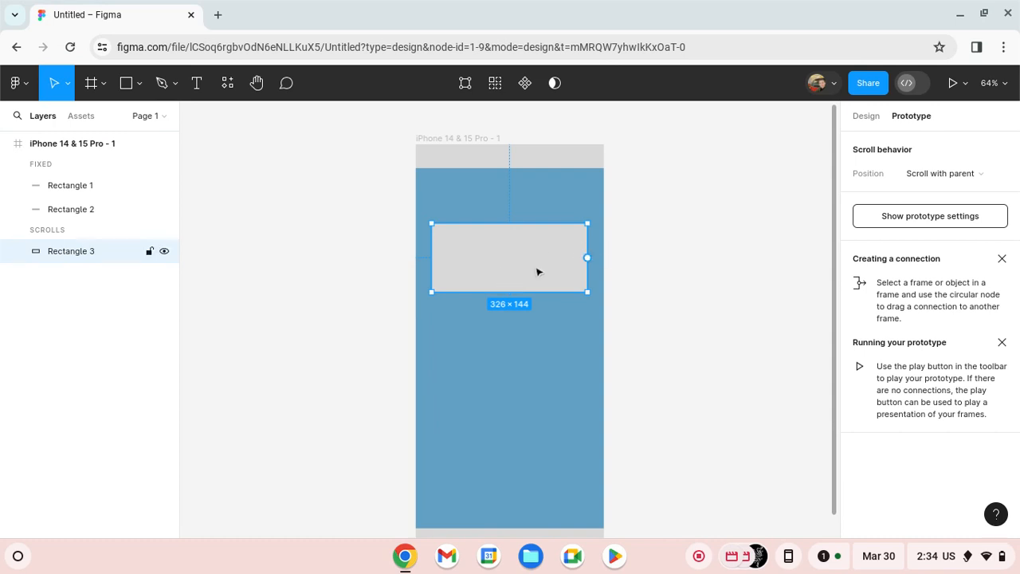
# - Duplicate the 326 × 144 content rectangle twice and stack the copies below it with even spacing
pyautogui.hotkey('ctrl', 'd')
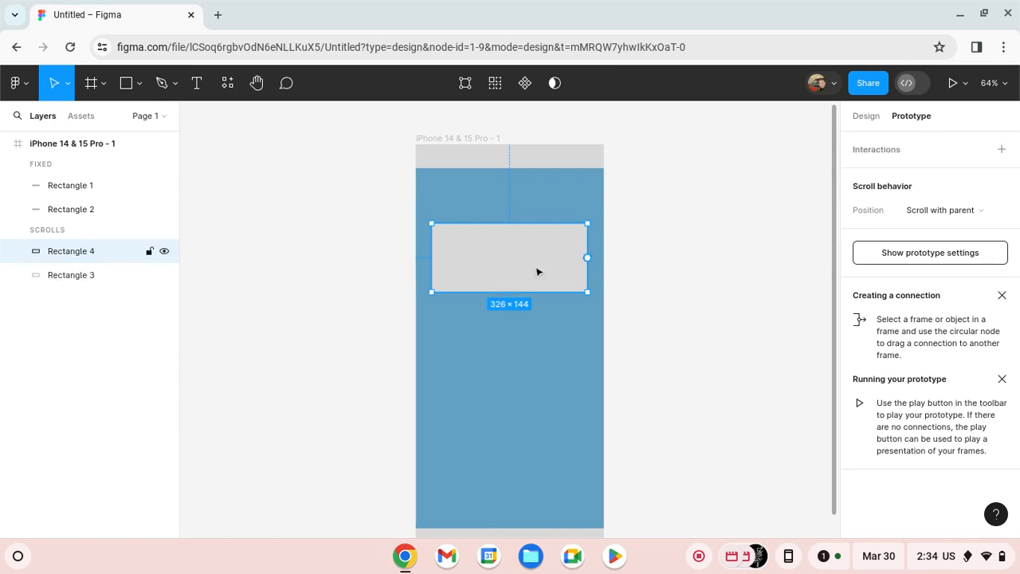
pyautogui.hotkey('ctrl', 'd')
pyautogui.moveTo(539, 291); pyautogui.dragTo(539, 352)
pyautogui.moveTo(460, 253); pyautogui.dragTo(463, 433)
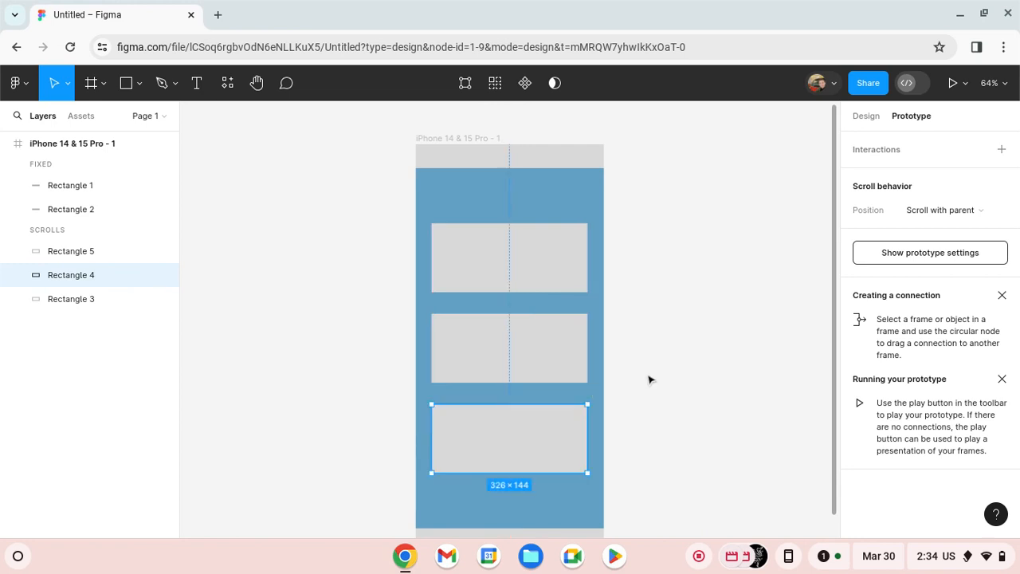
pyautogui.click(642, 353)
# - Move all three content rectangles up together, closer to the header bar
pyautogui.moveTo(447, 194); pyautogui.dragTo(553, 476)
pyautogui.moveTo(542, 353); pyautogui.dragTo(542, 346)
pyautogui.click(626, 344)
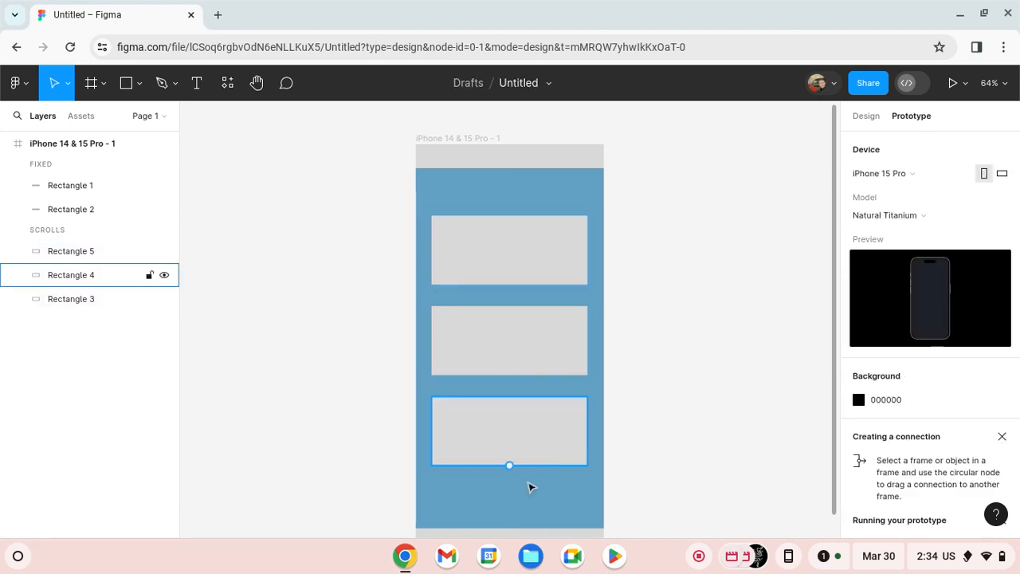
pyautogui.moveTo(531, 484); pyautogui.dragTo(531, 228)
pyautogui.moveTo(541, 360); pyautogui.dragTo(539, 336)
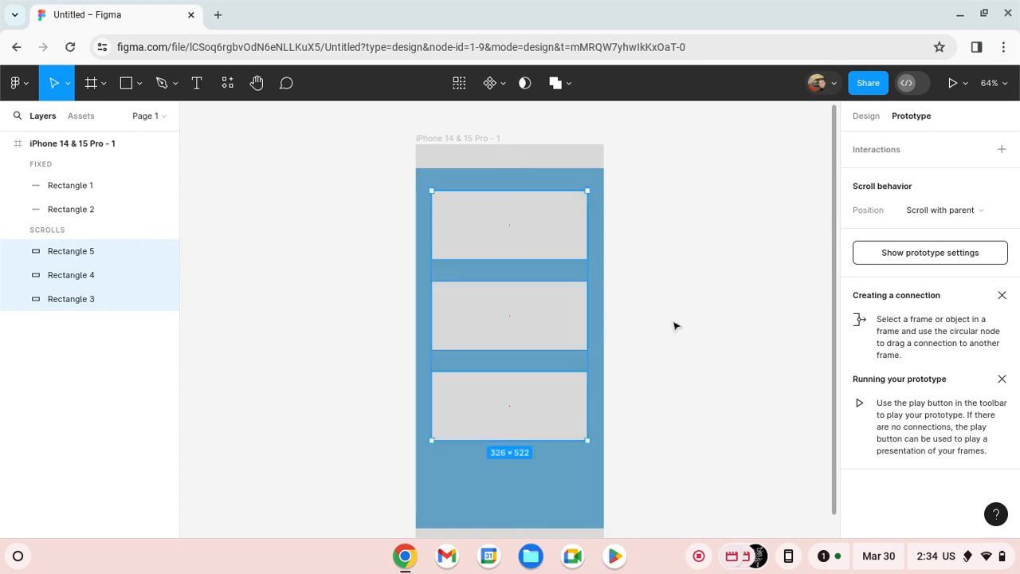
pyautogui.click(660, 318)
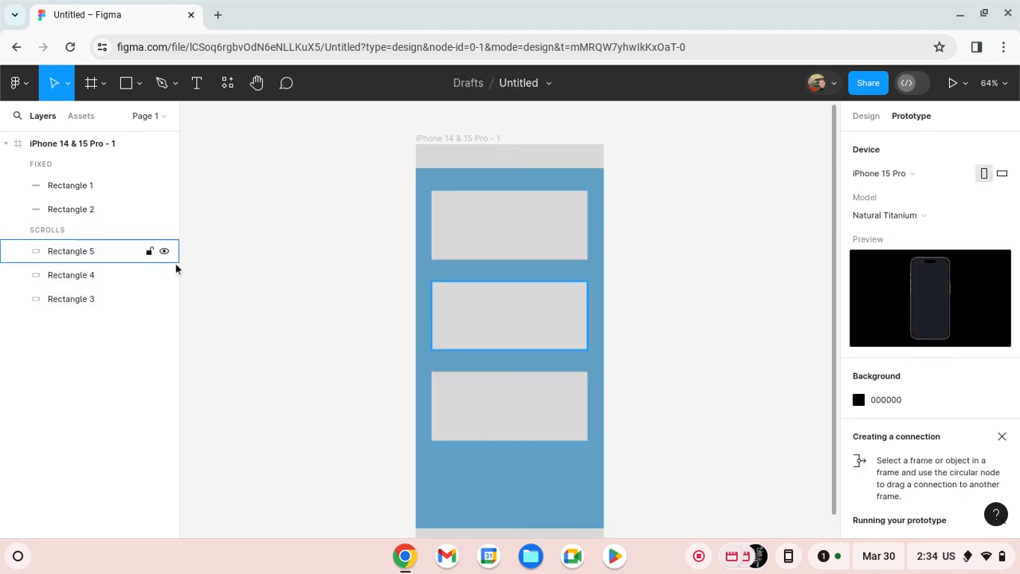
# - Duplicate the first content rectangle twice and place one copy centred below the third rectangle
pyautogui.click(504, 231)
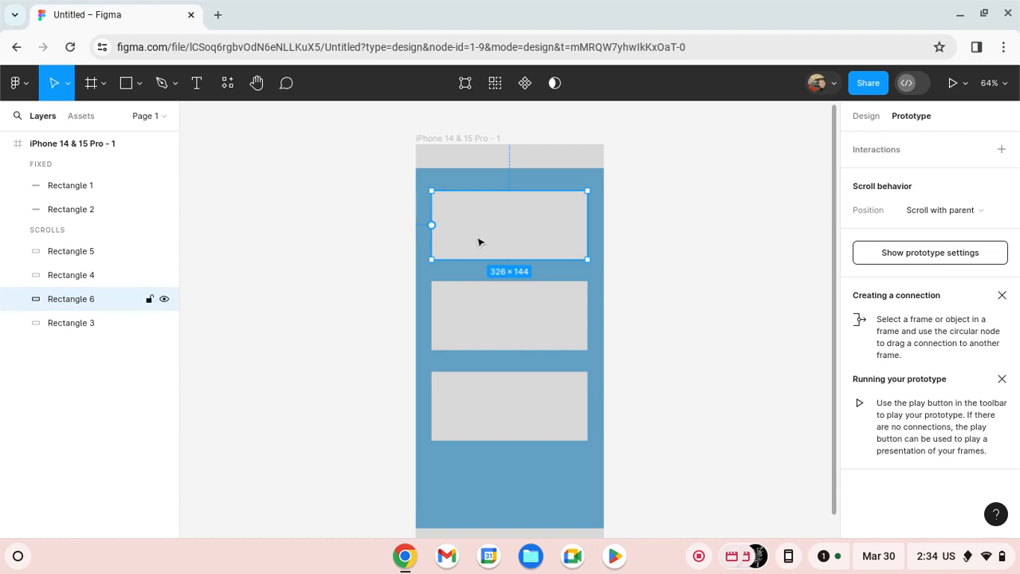
pyautogui.moveTo(465, 257); pyautogui.dragTo(455, 502)
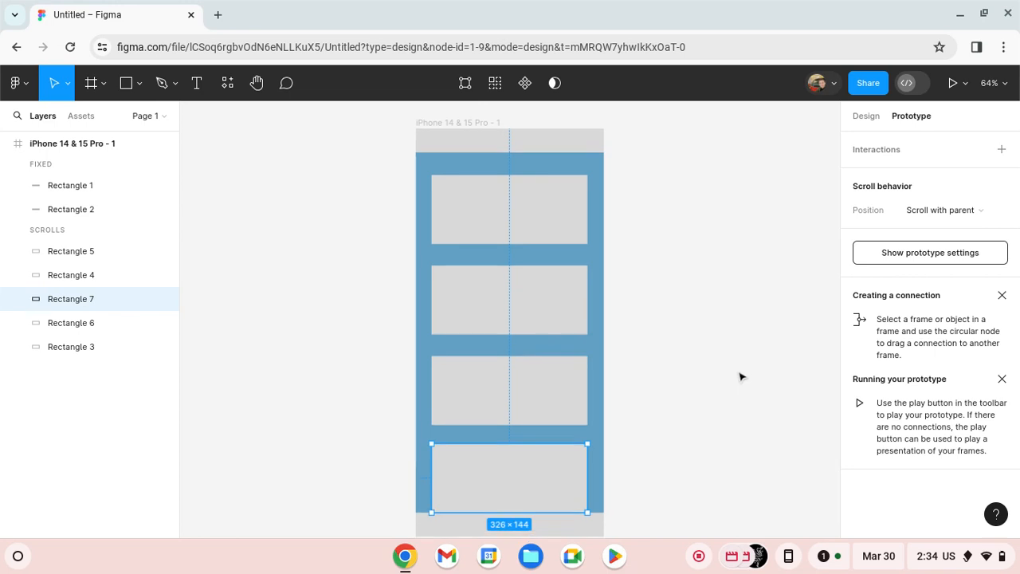
pyautogui.click(710, 394)
# - Extend the bottom edge of the iPhone frame to make it about 393 × 1024
pyautogui.scroll(-3, 670, 421)
pyautogui.scroll(-1, 670, 420)
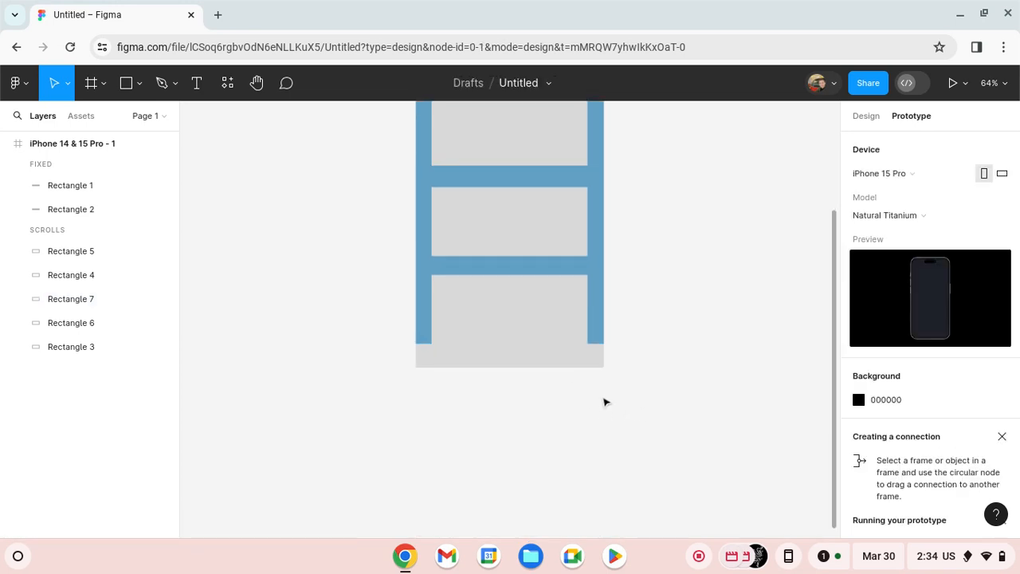
pyautogui.rightClick(599, 331)
pyautogui.click(549, 410)
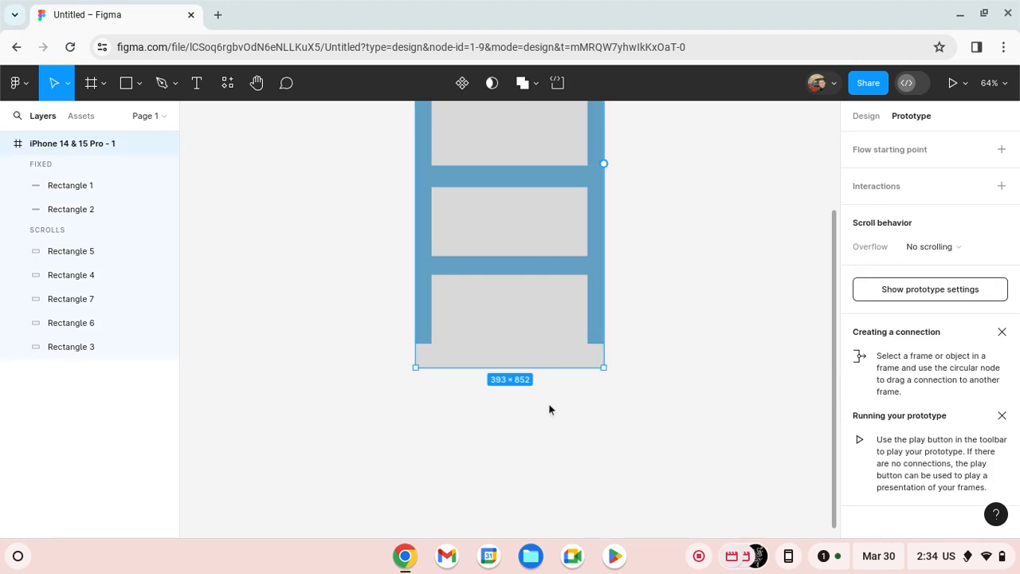
pyautogui.moveTo(570, 369); pyautogui.dragTo(570, 450)
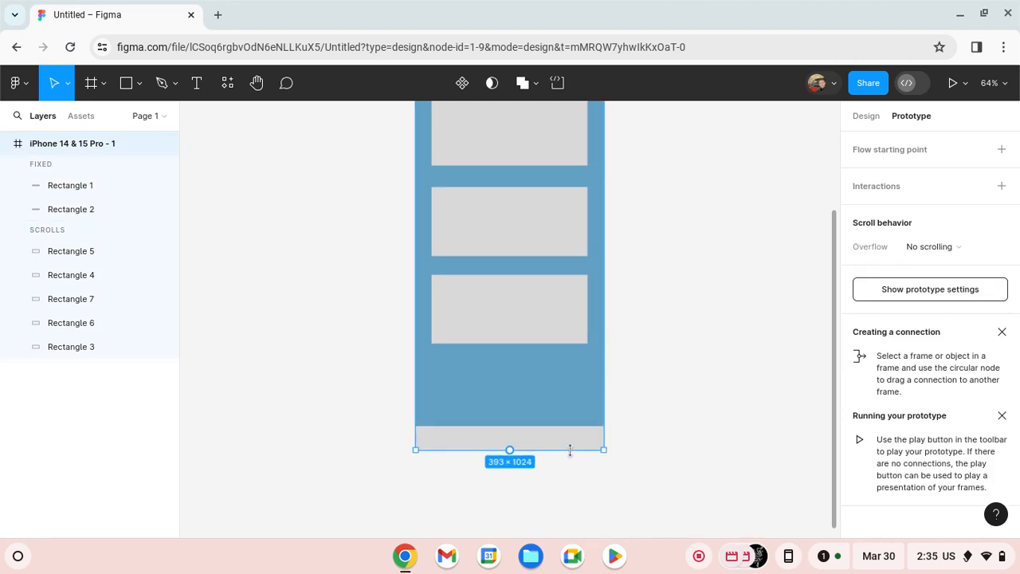
# - Nudge the fourth content rectangle down to match the spacing of the others, keeping it centred
pyautogui.click(661, 364)
pyautogui.moveTo(515, 291)
pyautogui.mouseDown()
pyautogui.moveTo(507, 319)
pyautogui.moveTo(509, 303)
pyautogui.mouseUp()
pyautogui.click(655, 393)
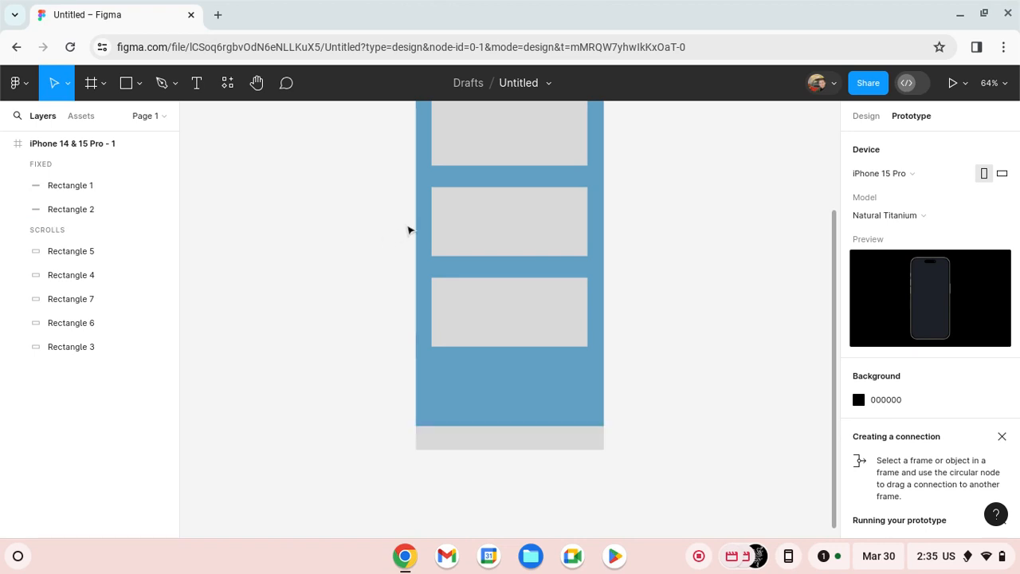
# - Move the copy stacked on the first rectangle into the second row, and the rectangle already there to just above the footer
pyautogui.scroll(5, 481, 184)
pyautogui.moveTo(486, 294); pyautogui.dragTo(494, 383)
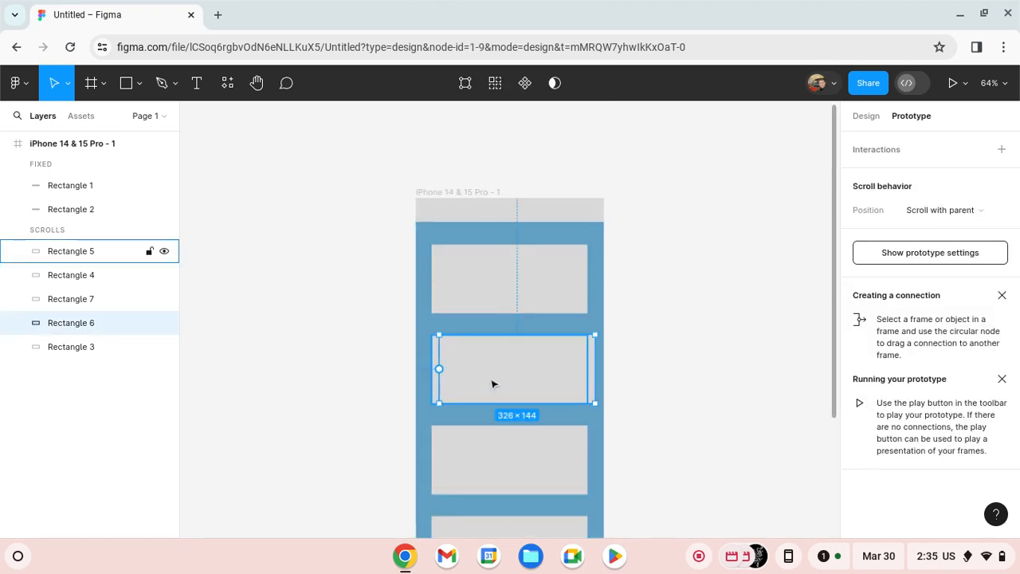
pyautogui.click(495, 383)
pyautogui.scroll(-3, 495, 382)
pyautogui.moveTo(533, 269); pyautogui.dragTo(533, 486)
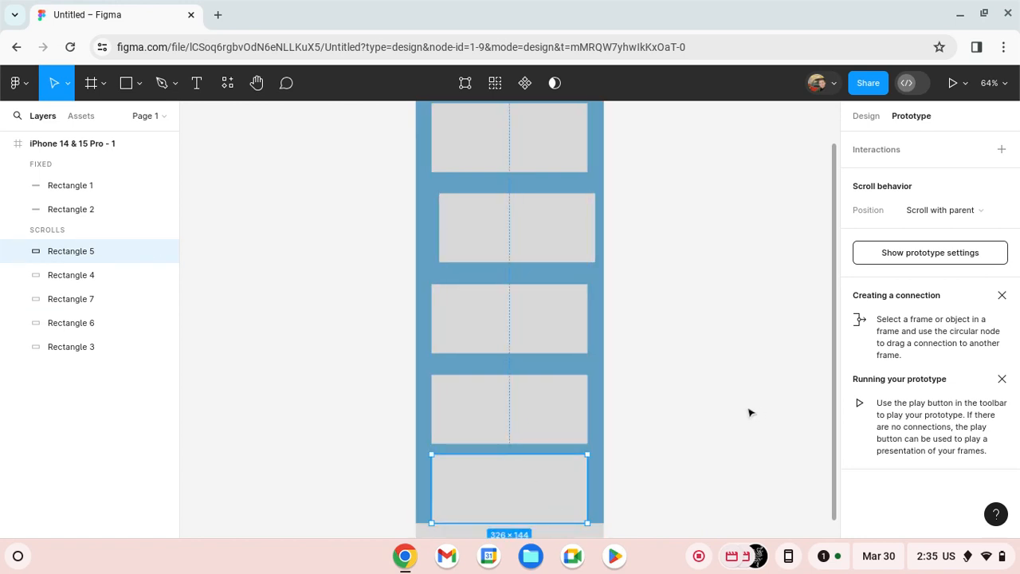
# - Centre the second content rectangle horizontally in line with the other rectangles
pyautogui.scroll(2, 512, 340)
pyautogui.moveTo(526, 292); pyautogui.dragTo(513, 296)
pyautogui.click(661, 294)
# - Extend the bottom edge of the iPhone frame further to make it about 393 × 1110
pyautogui.scroll(-3, 661, 295)
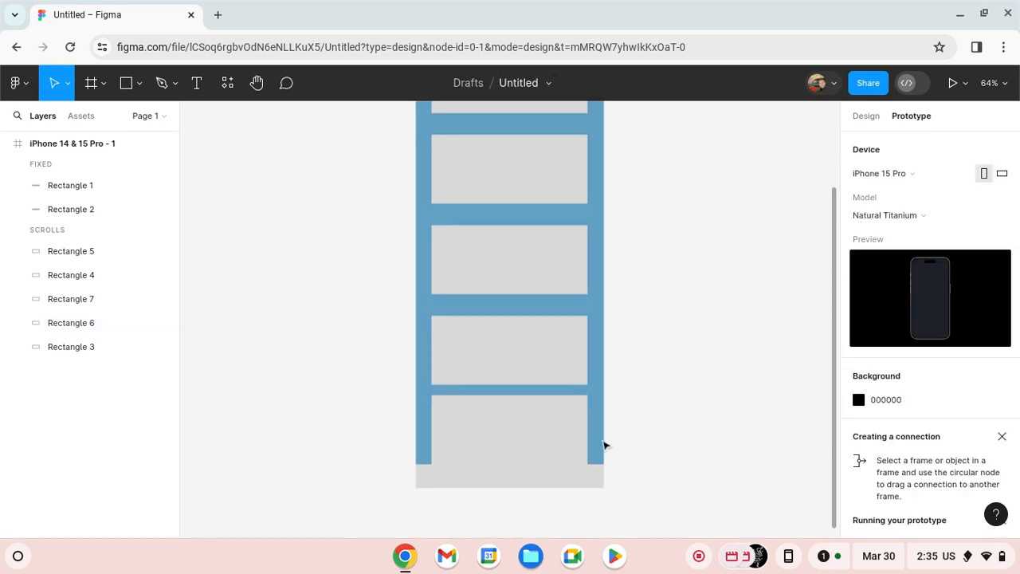
pyautogui.scroll(-2, 601, 448)
pyautogui.click(594, 407)
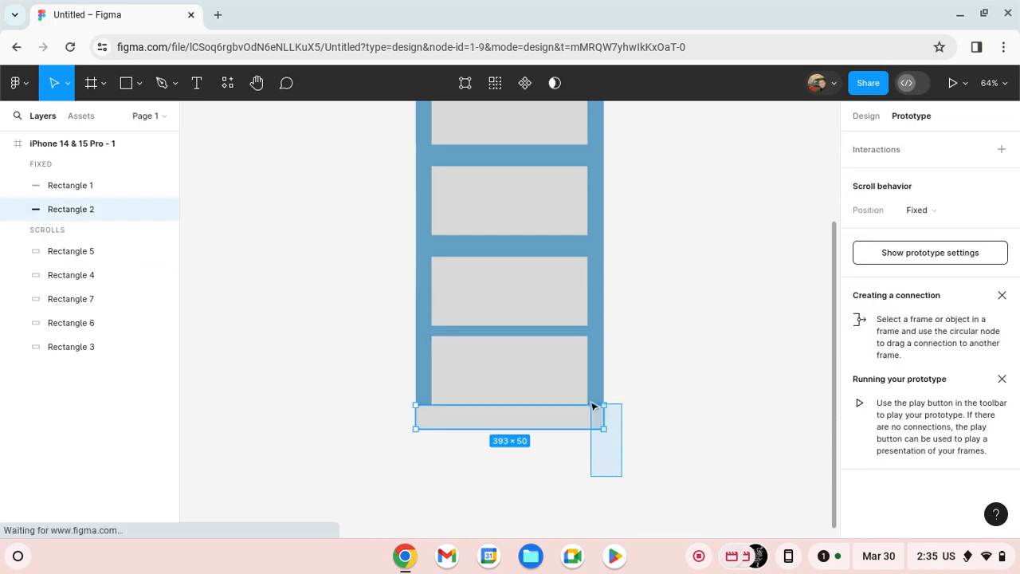
pyautogui.moveTo(594, 407); pyautogui.dragTo(616, 470)
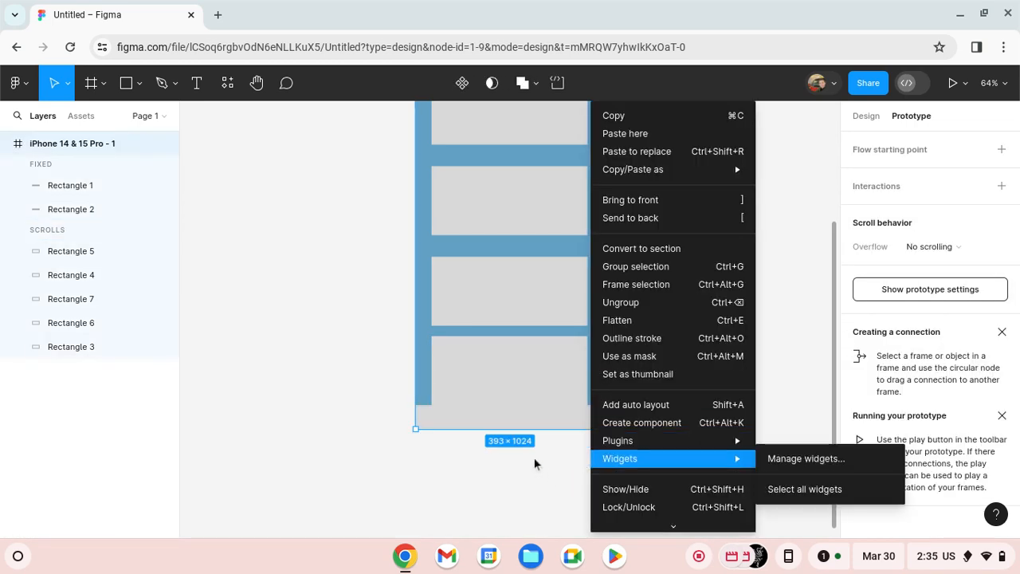
pyautogui.click(535, 462)
pyautogui.moveTo(510, 429); pyautogui.dragTo(535, 470)
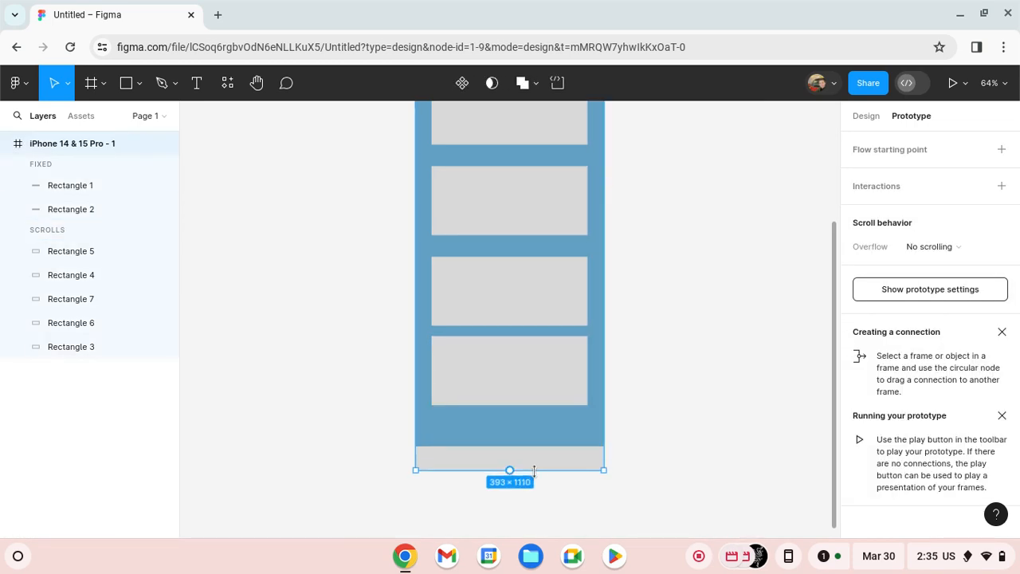
# - Move the fifth content rectangle down so its gap matches the others, keeping it centred
pyautogui.moveTo(530, 361); pyautogui.dragTo(551, 416)
pyautogui.click(672, 368)
pyautogui.click(551, 406)
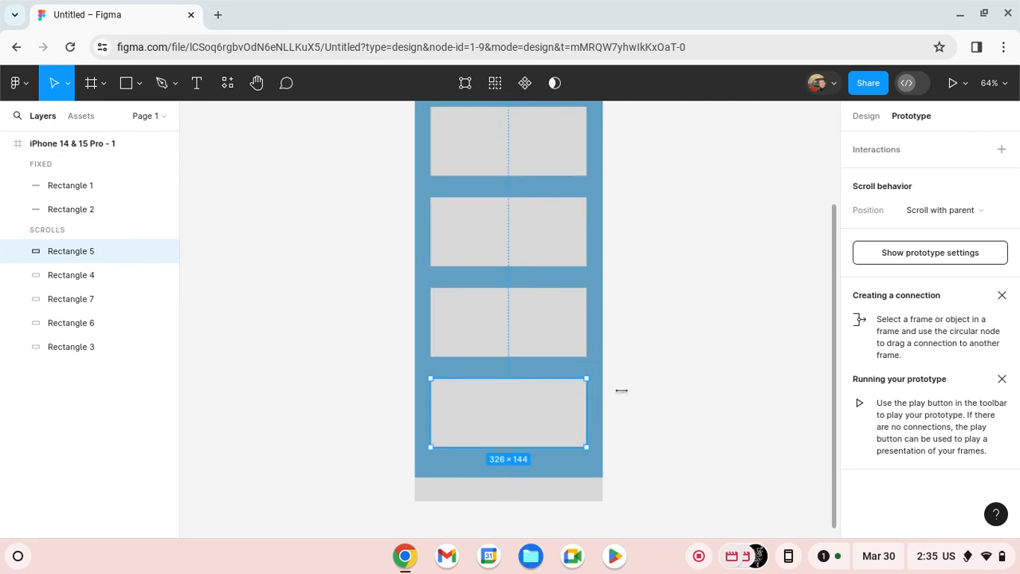
pyautogui.click(677, 378)
# - Run the prototype preview and scroll the content up and down to test the fixed header and footer
pyautogui.scroll(5, 677, 378)
pyautogui.scroll(-3, 677, 378)
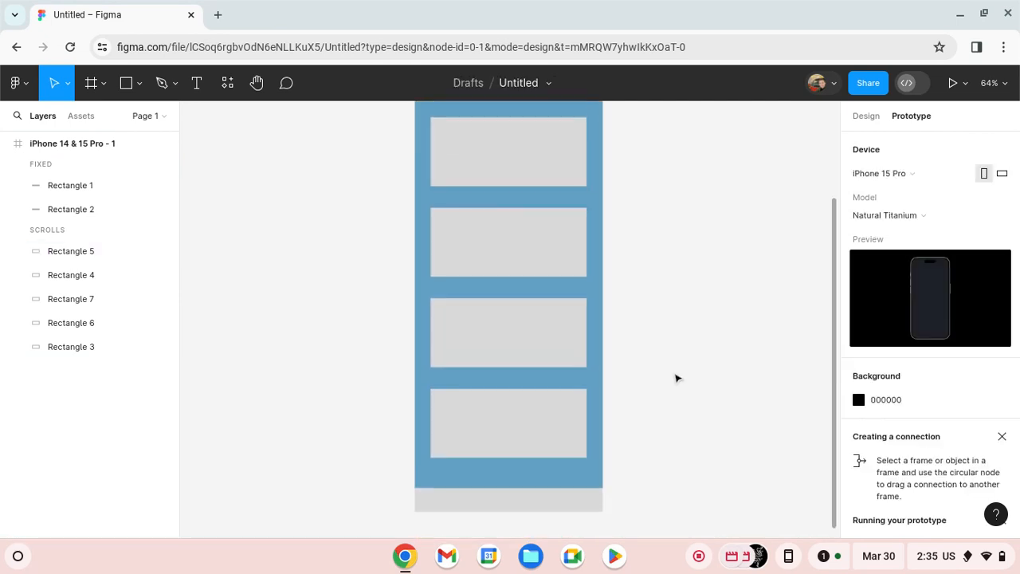
pyautogui.scroll(3, 677, 378)
pyautogui.scroll(-4, 677, 378)
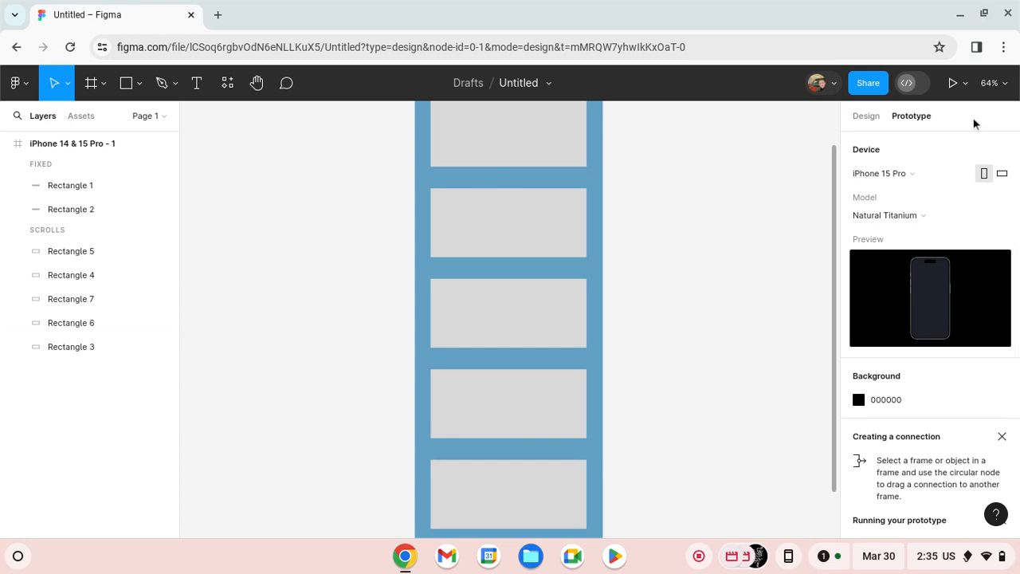
pyautogui.click(953, 83)
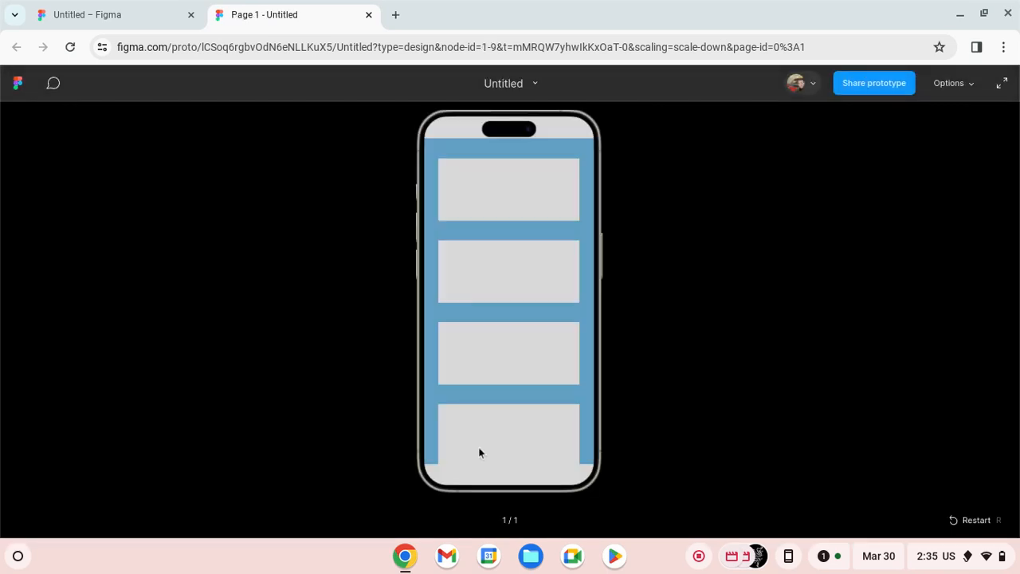
pyautogui.moveTo(507, 408); pyautogui.dragTo(504, 460)
pyautogui.moveTo(534, 424); pyautogui.dragTo(551, 132)
pyautogui.moveTo(496, 270); pyautogui.dragTo(503, 522)
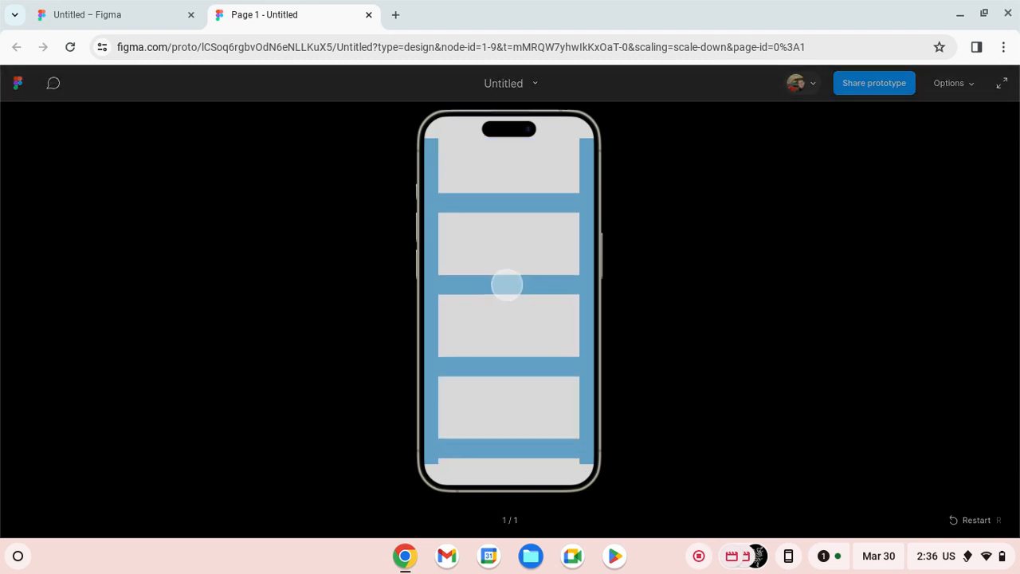
pyautogui.moveTo(470, 399); pyautogui.dragTo(499, 440)
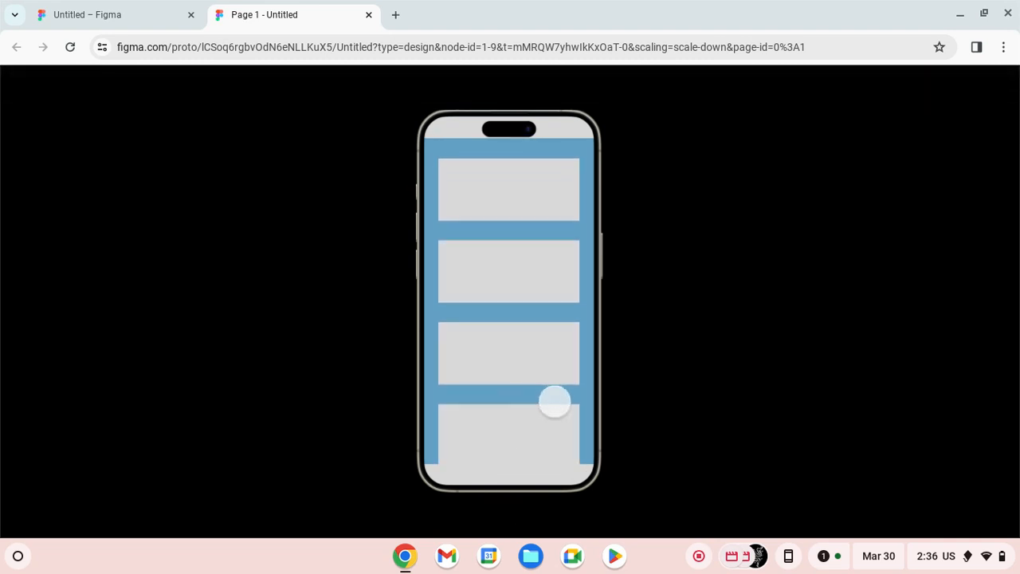